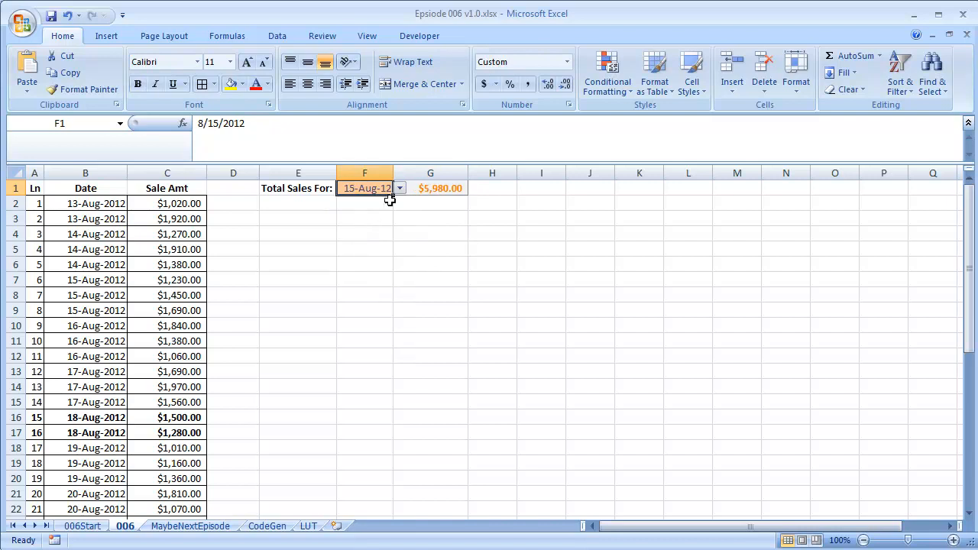
# Set the Total Sales For date to 18-Aug-12 and highlight its matching sales rows
pyautogui.click(399, 188)
pyautogui.click(365, 250)
pyautogui.moveTo(38, 418); pyautogui.dragTo(157, 429)
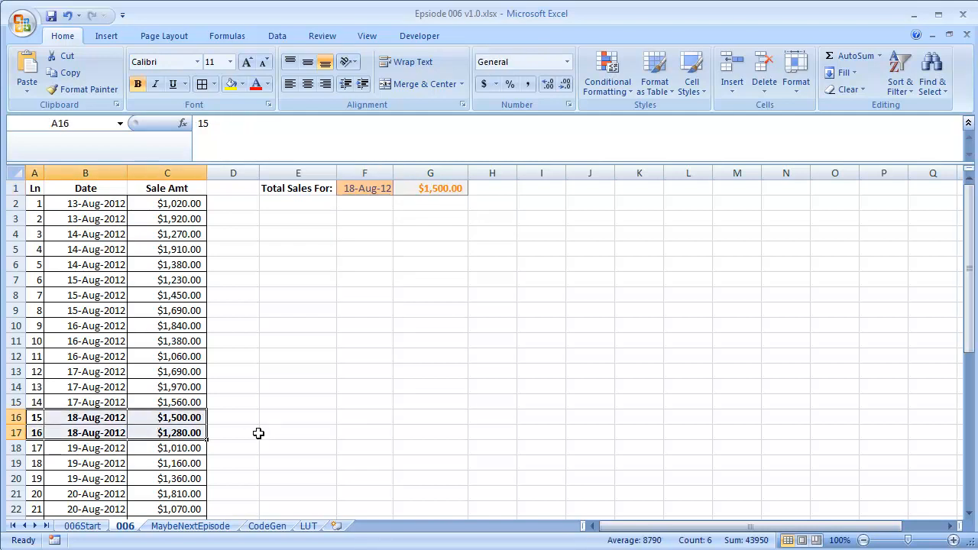
pyautogui.click(273, 295)
pyautogui.click(395, 249)
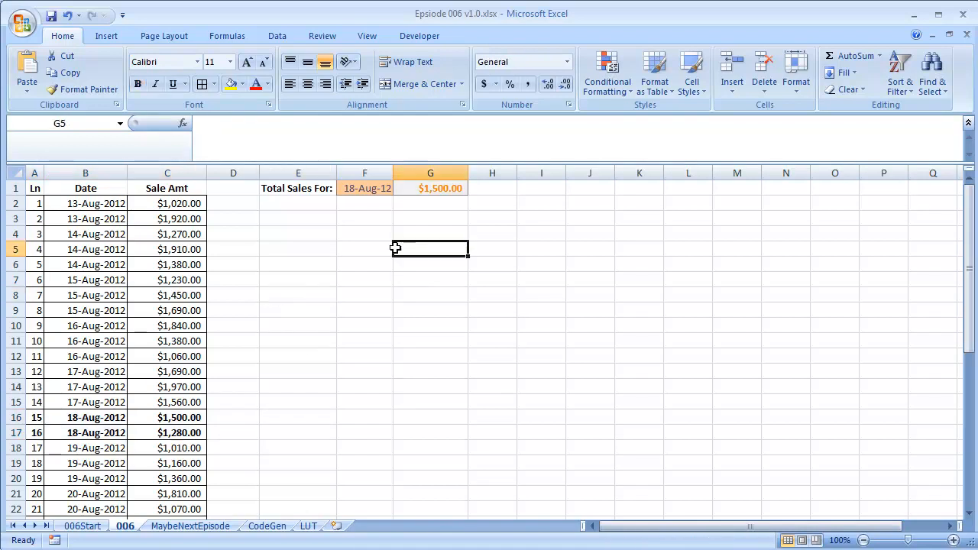
# Inspect the date cells in column B one by one
pyautogui.click(91, 233)
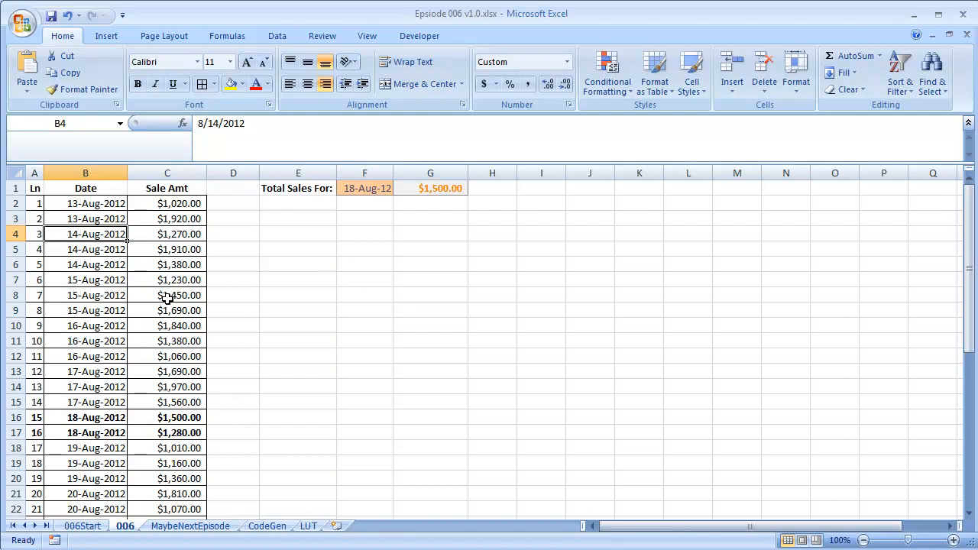
pyautogui.click(110, 218)
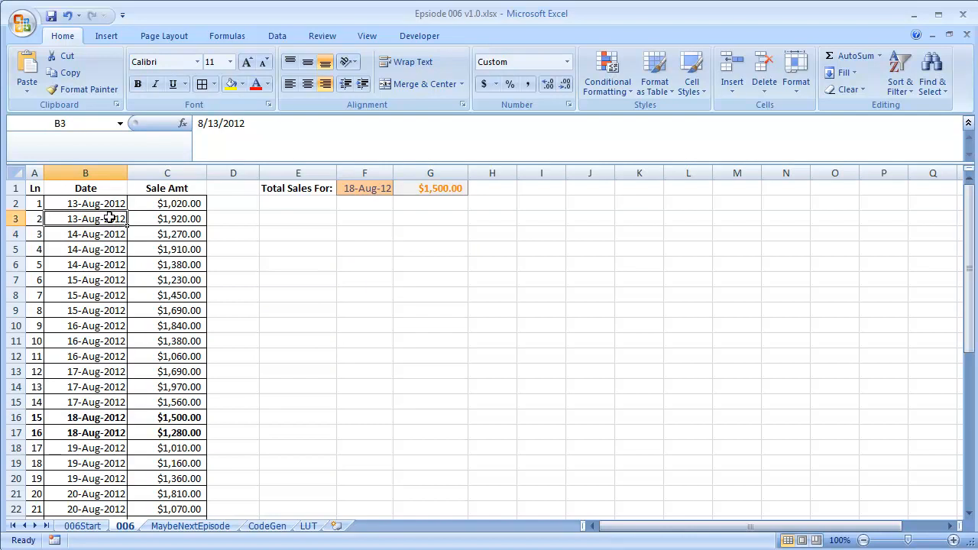
pyautogui.click(109, 247)
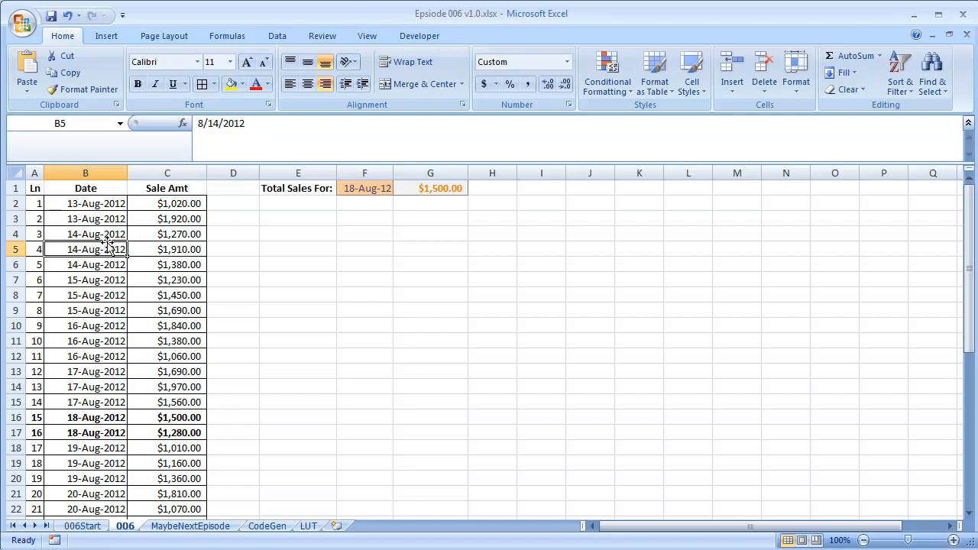
pyautogui.click(108, 265)
pyautogui.click(109, 248)
pyautogui.click(107, 219)
pyautogui.click(108, 202)
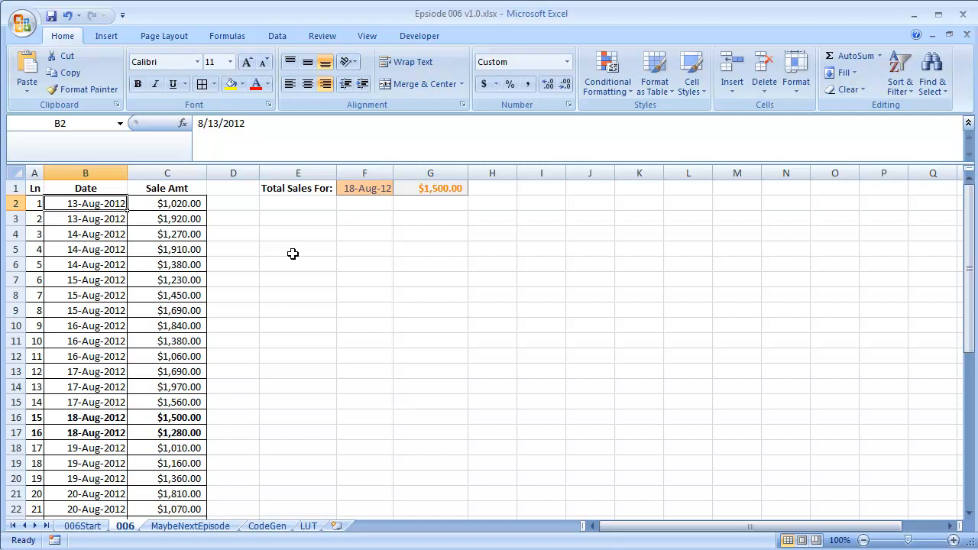
pyautogui.click(121, 252)
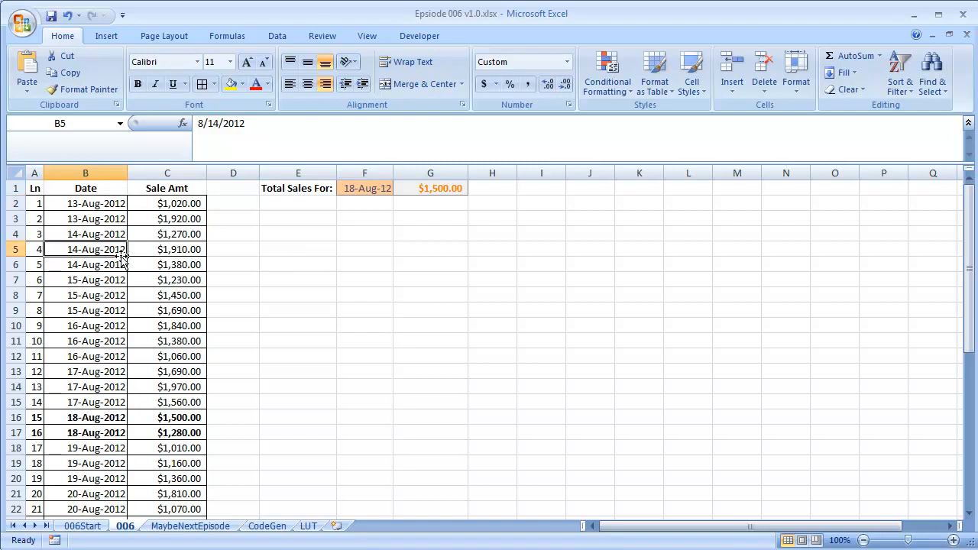
pyautogui.click(110, 232)
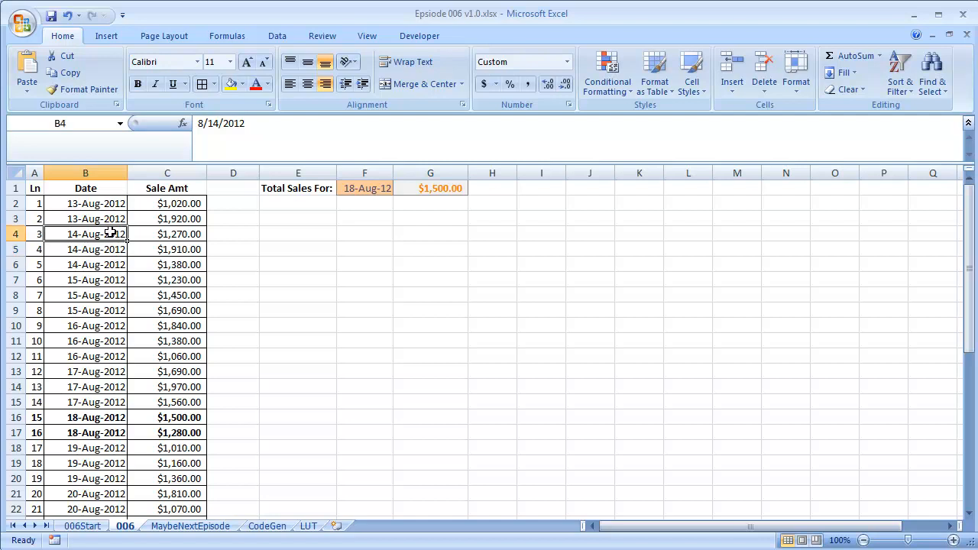
# Insert three blank rows above the table's header row
pyautogui.hotkey('ctrl', 'Up')
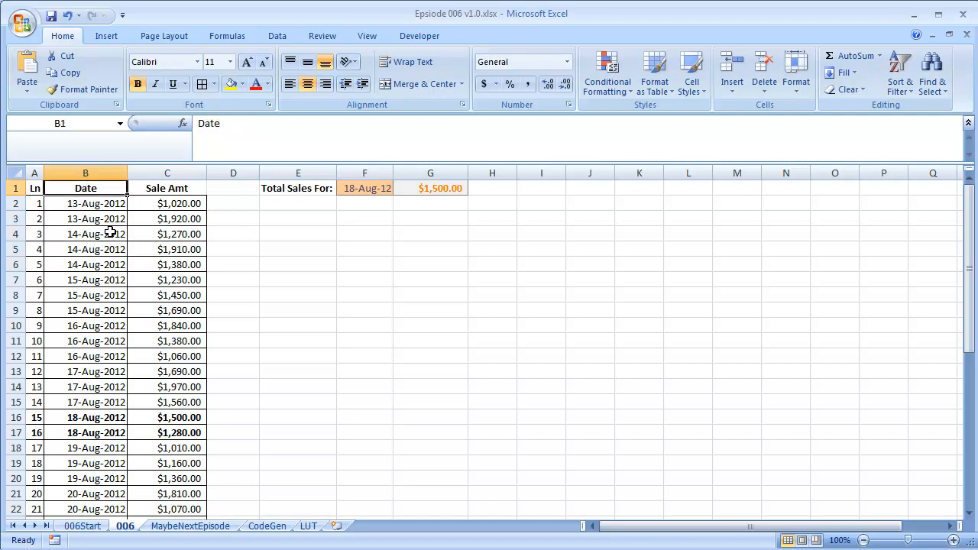
pyautogui.hotkey('shift', 'space')
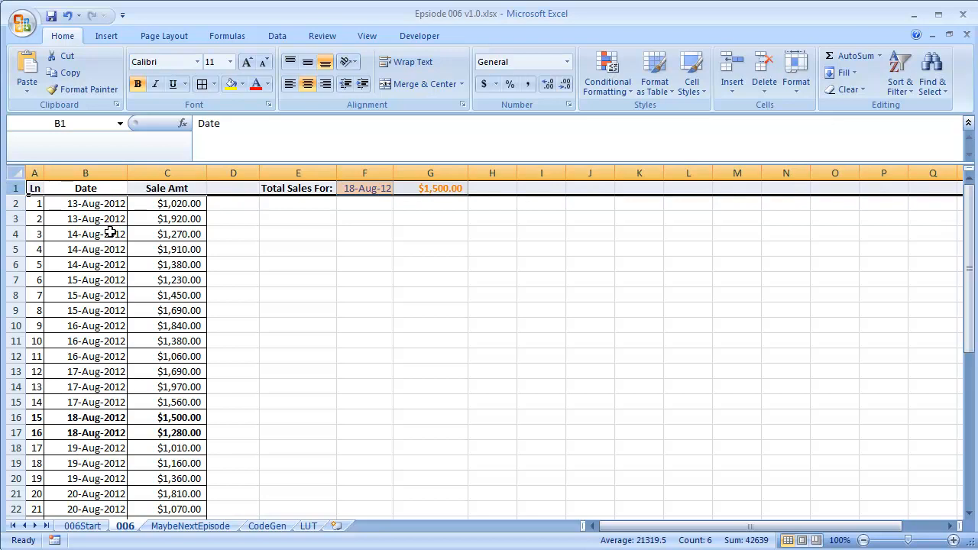
pyautogui.hotkey('shift', 'Down')
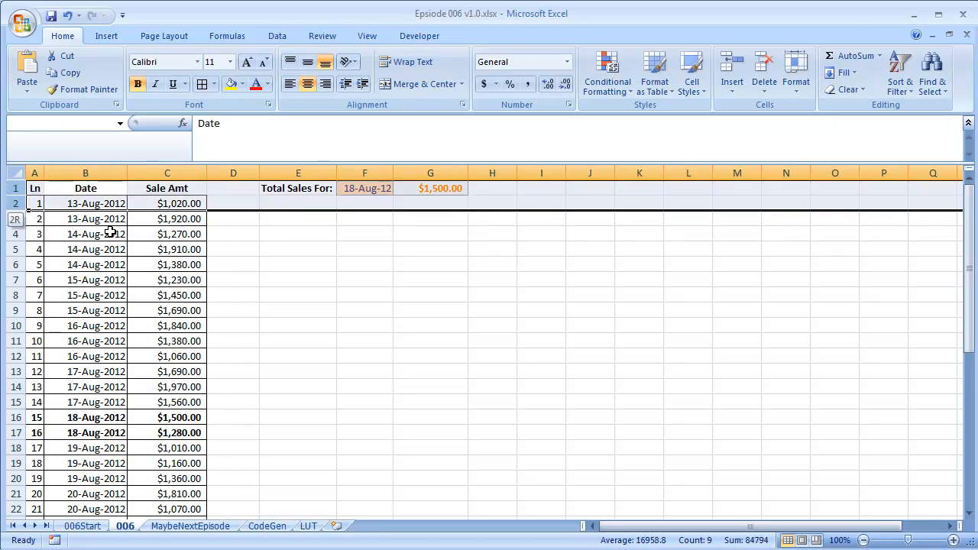
pyautogui.hotkey('shift', 'Down')
pyautogui.press('alt')
pyautogui.press('h')
pyautogui.press('i')
pyautogui.press('r')
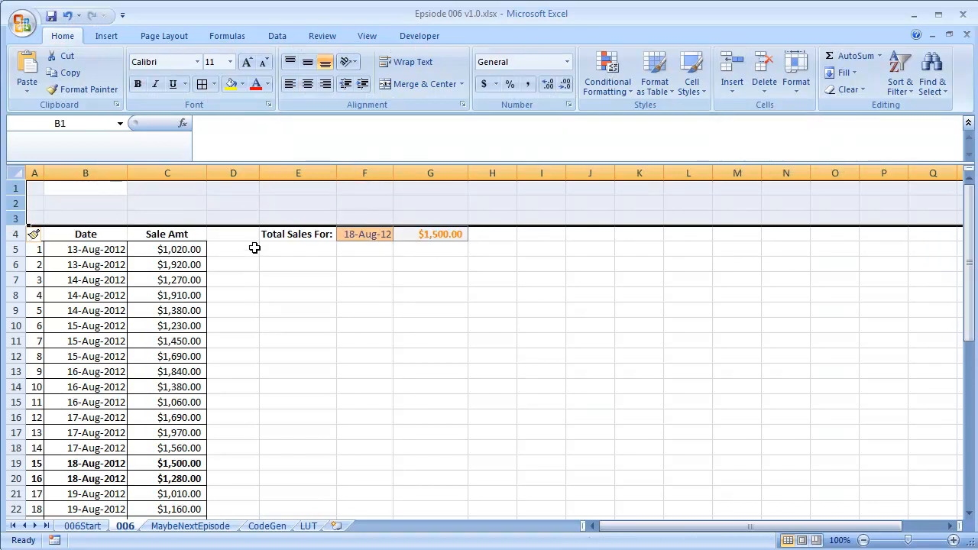
# Begin a formula in B1 as =ISNUMBER(B5:B36) covering the whole date column
pyautogui.click(363, 284)
pyautogui.click(363, 204)
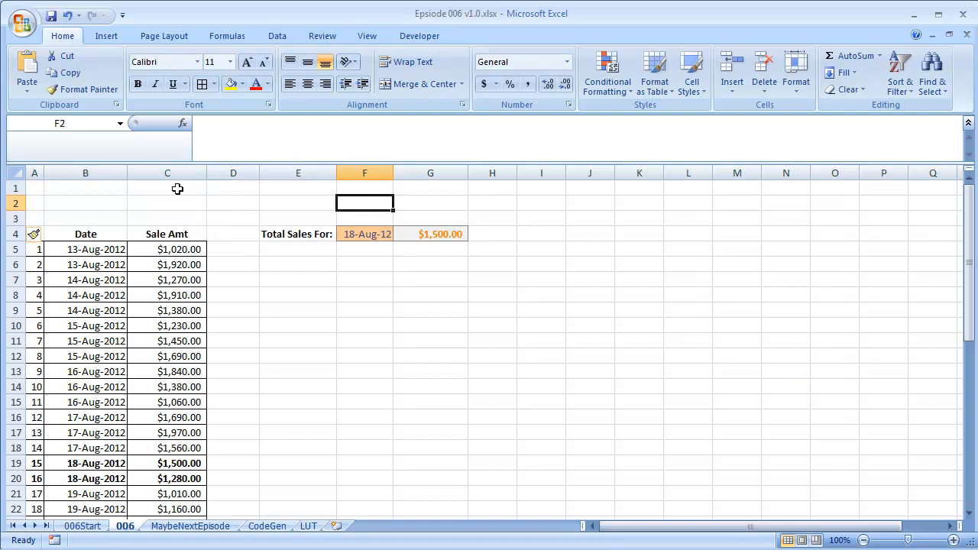
pyautogui.click(178, 184)
pyautogui.click(90, 205)
pyautogui.click(108, 191)
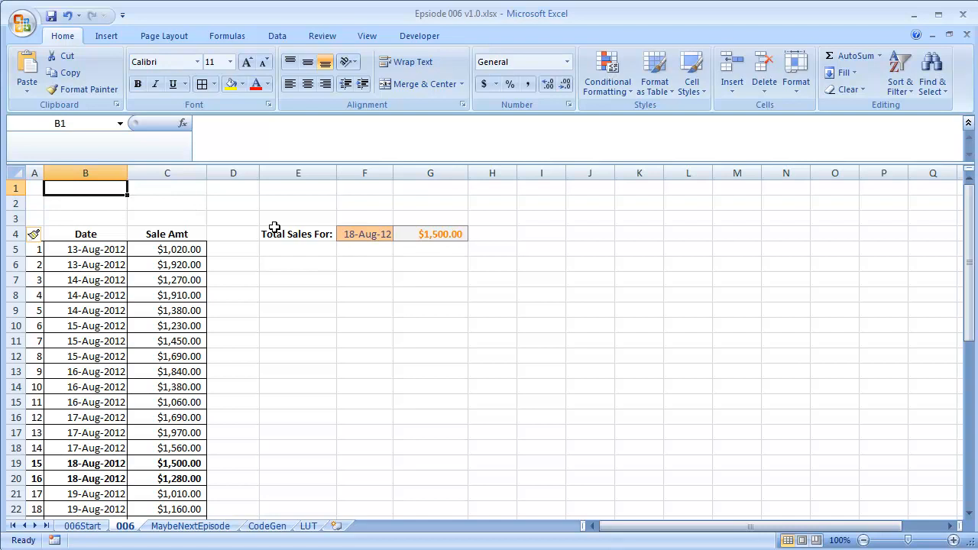
pyautogui.write('=')
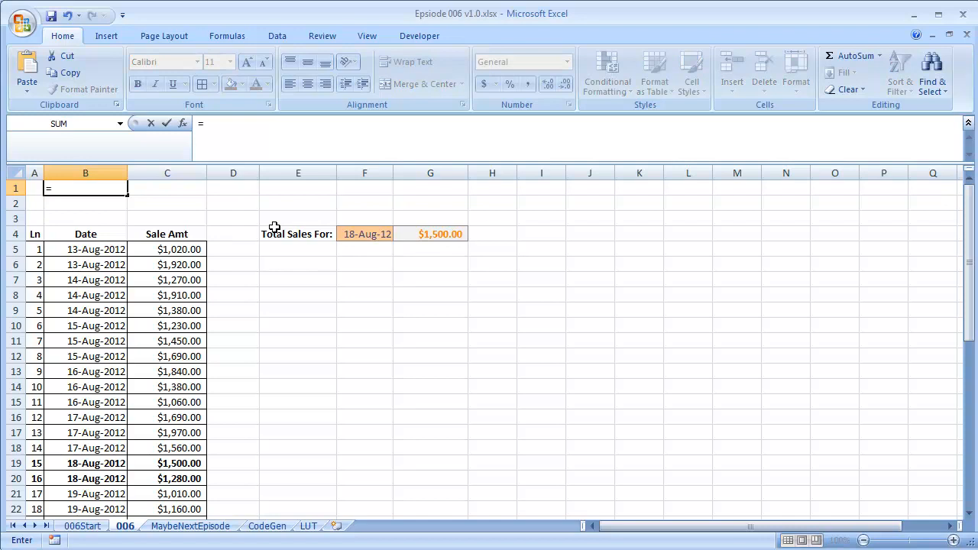
pyautogui.write('isn')
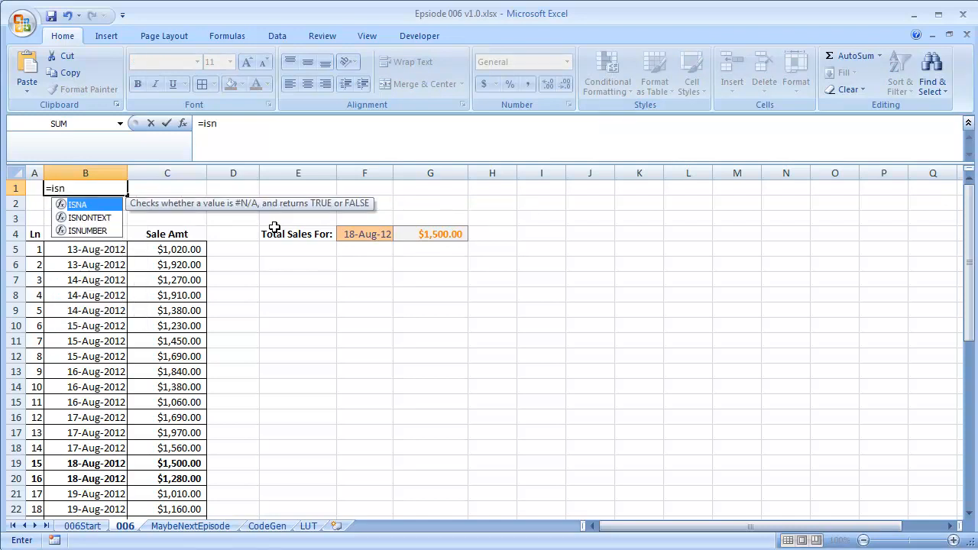
pyautogui.press('Down')
pyautogui.press('Down')
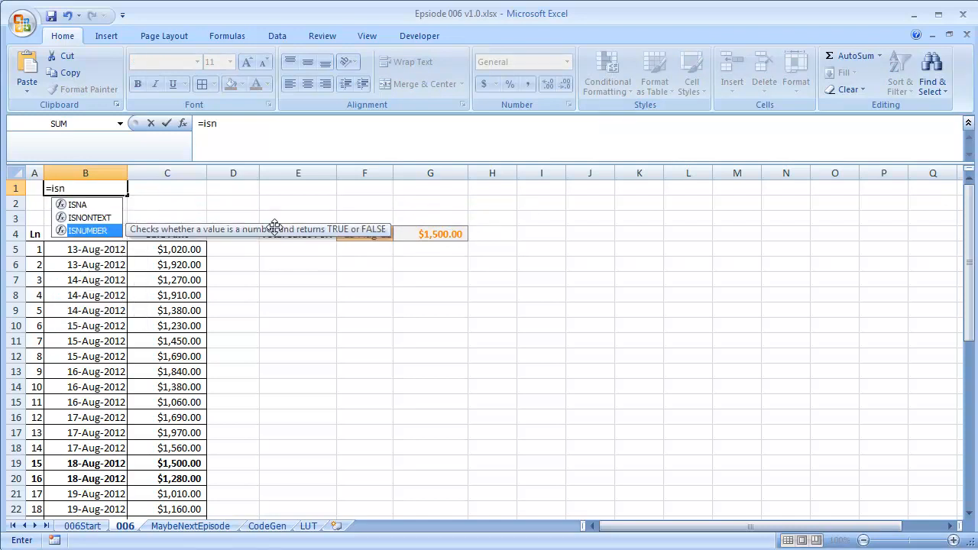
pyautogui.press('Tab')
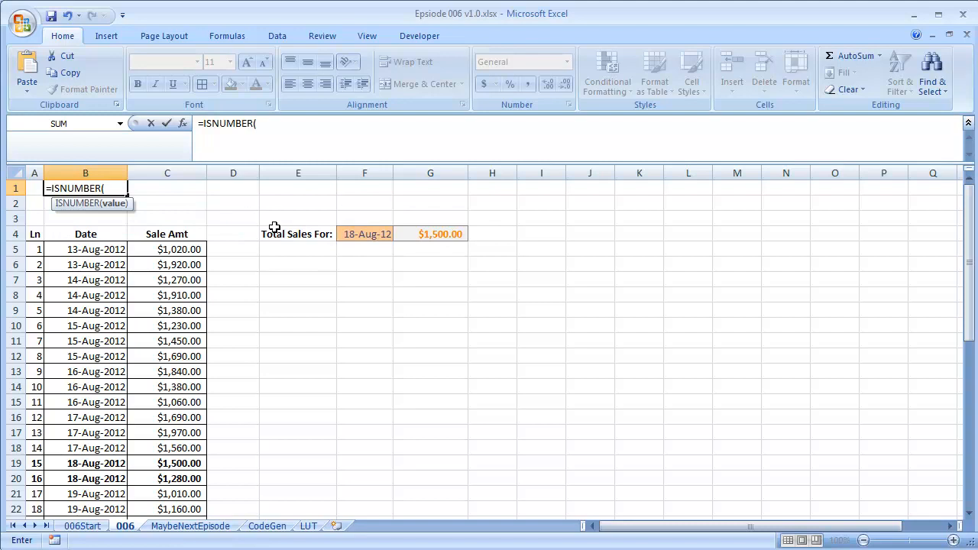
pyautogui.click(117, 250)
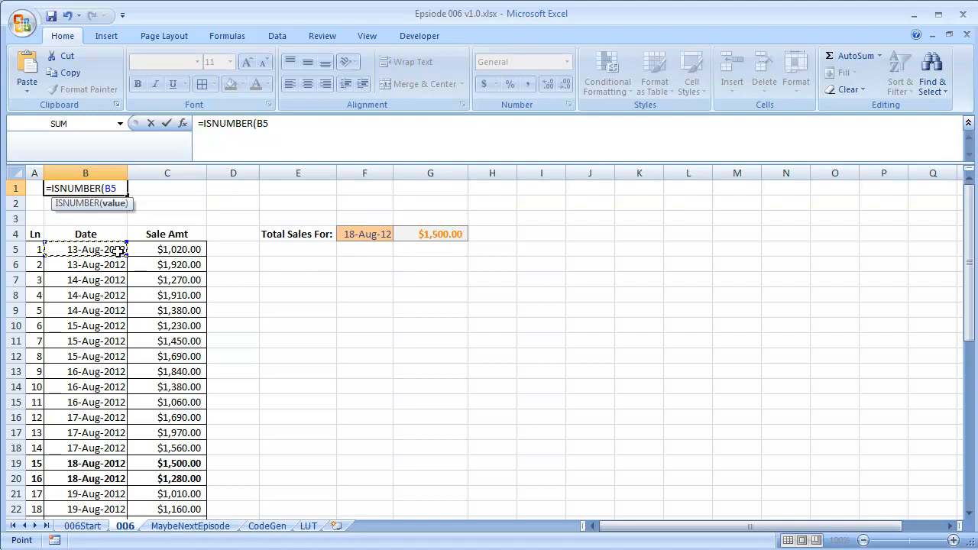
pyautogui.hotkey('ctrl', 'shift', 'Down')
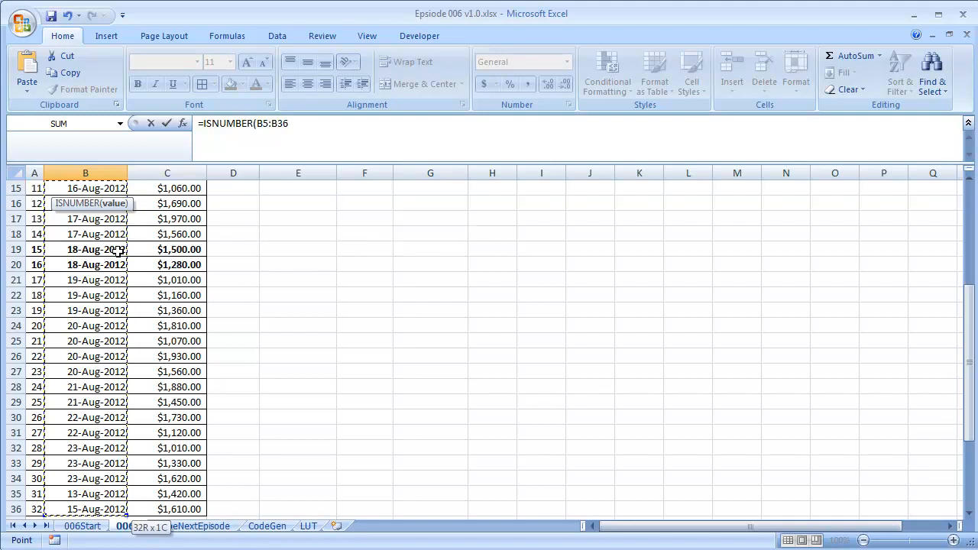
pyautogui.hotkey('ctrl', 'BackSpace')
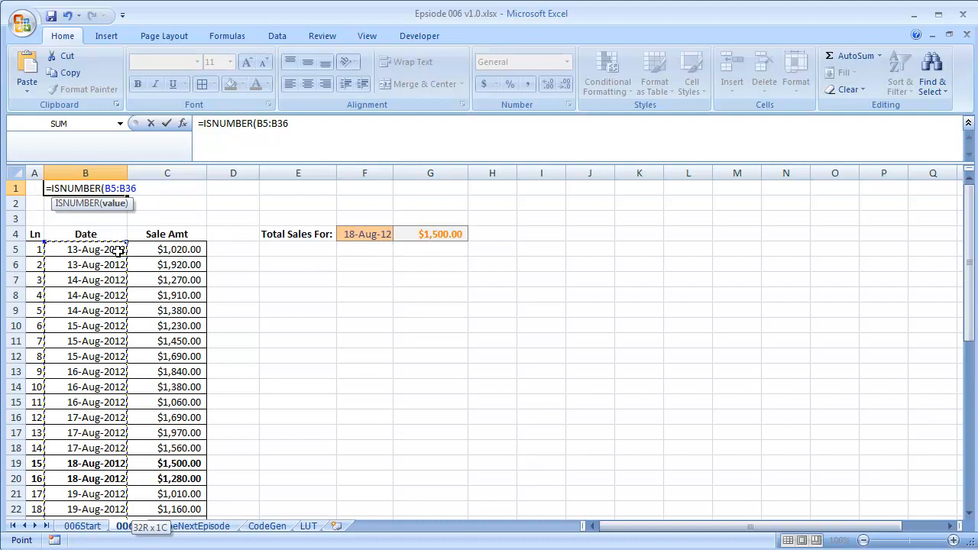
pyautogui.write(')')
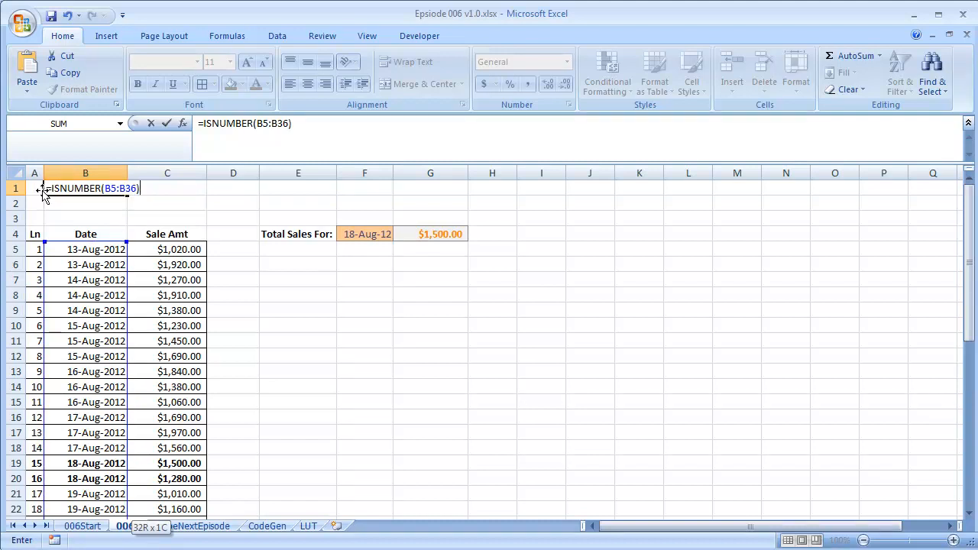
# Evaluate the ISNUMBER part of the formula to preview its array of results, then undo the evaluation
pyautogui.moveTo(51, 189); pyautogui.dragTo(311, 202)
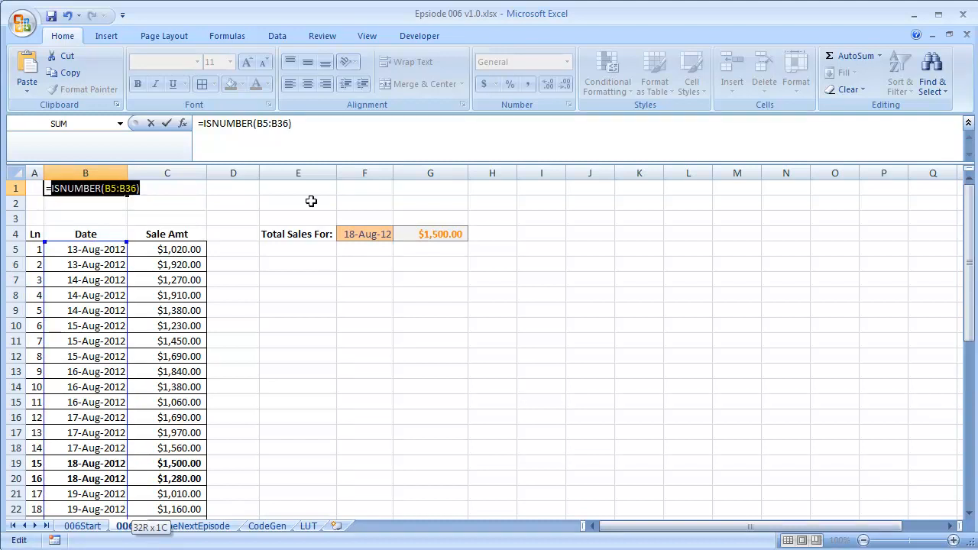
pyautogui.press('F9')
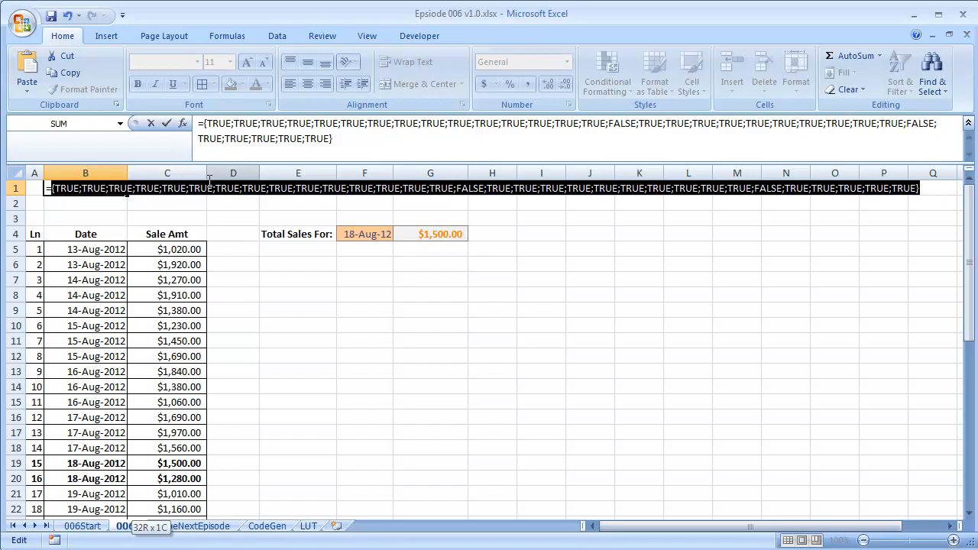
pyautogui.hotkey('ctrl', 'z')
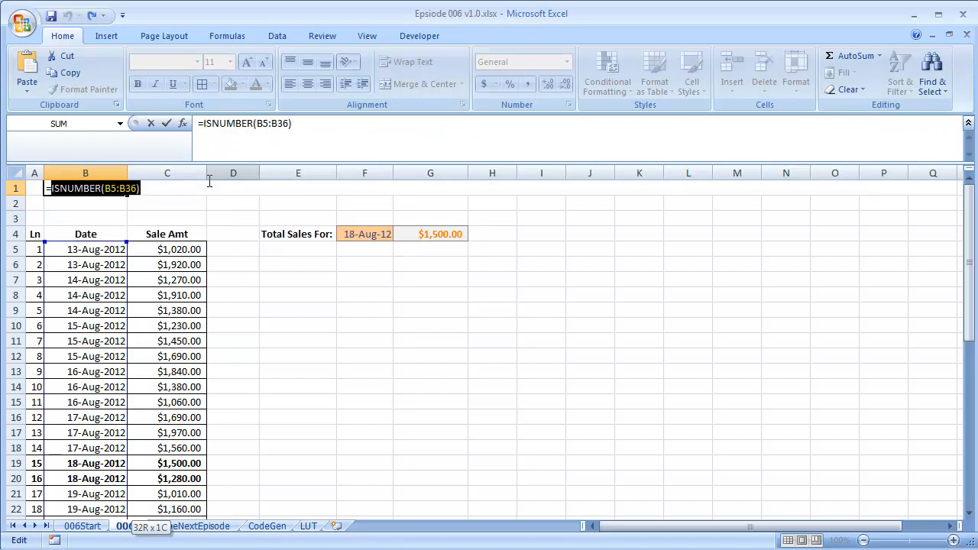
# Wrap the formula in AND and enter =AND(ISNUMBER(B5:B36)) in B1 as an array formula
pyautogui.click(50, 190)
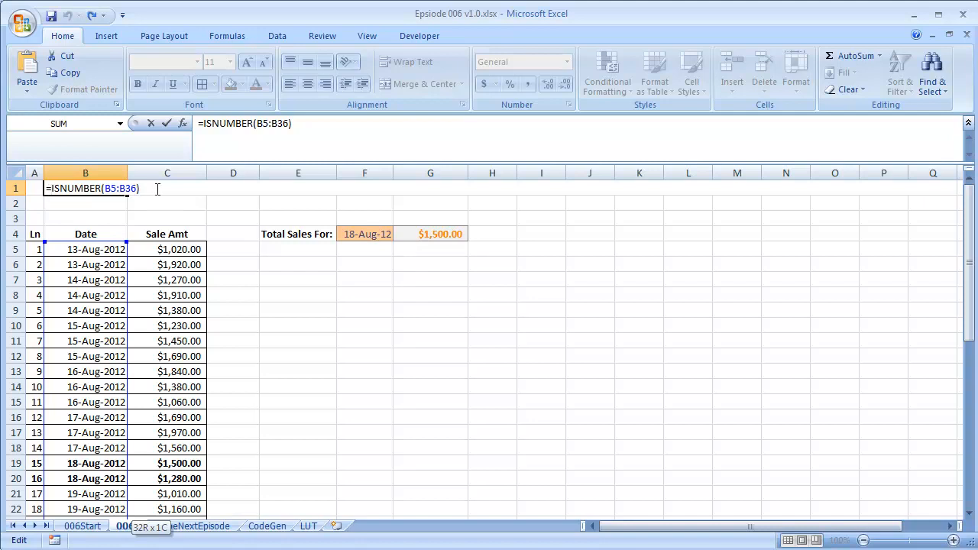
pyautogui.write('AND')
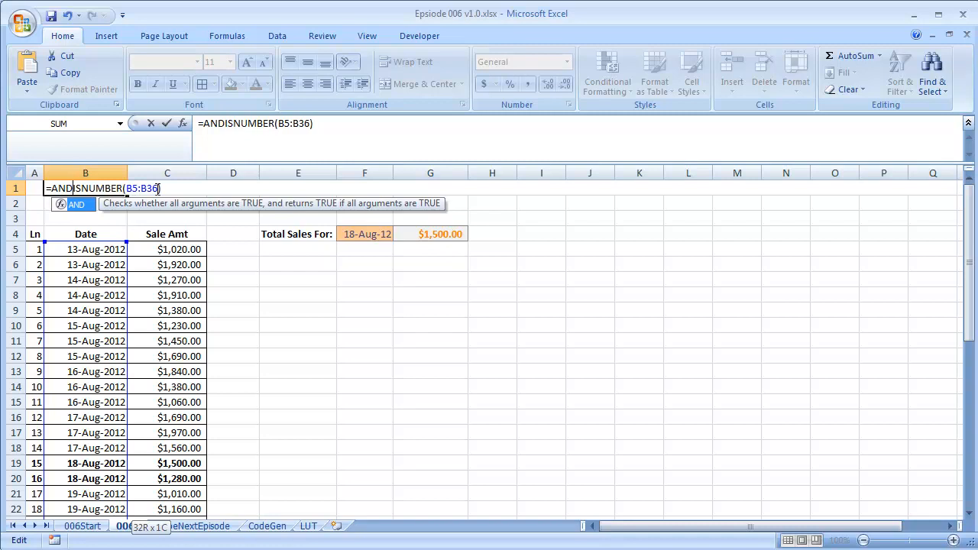
pyautogui.write('(')
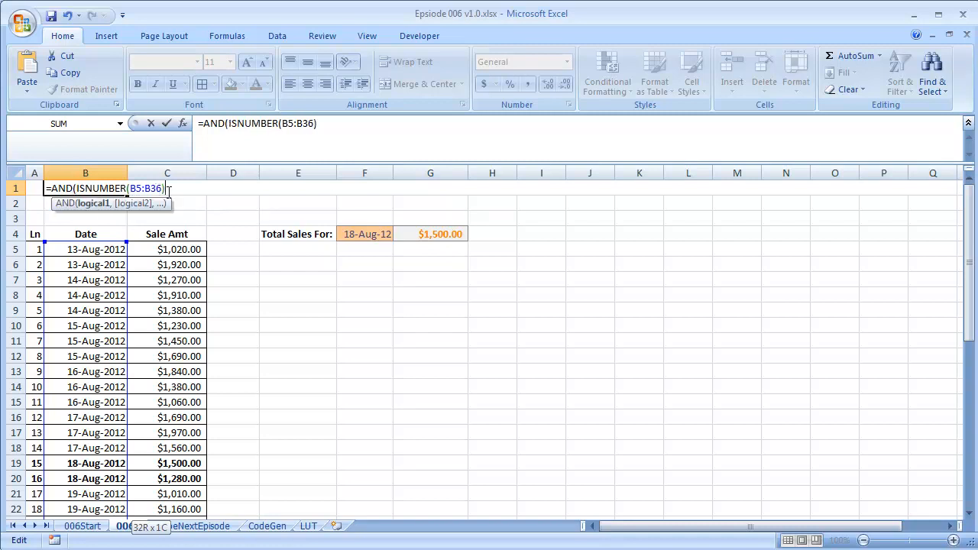
pyautogui.write(')')
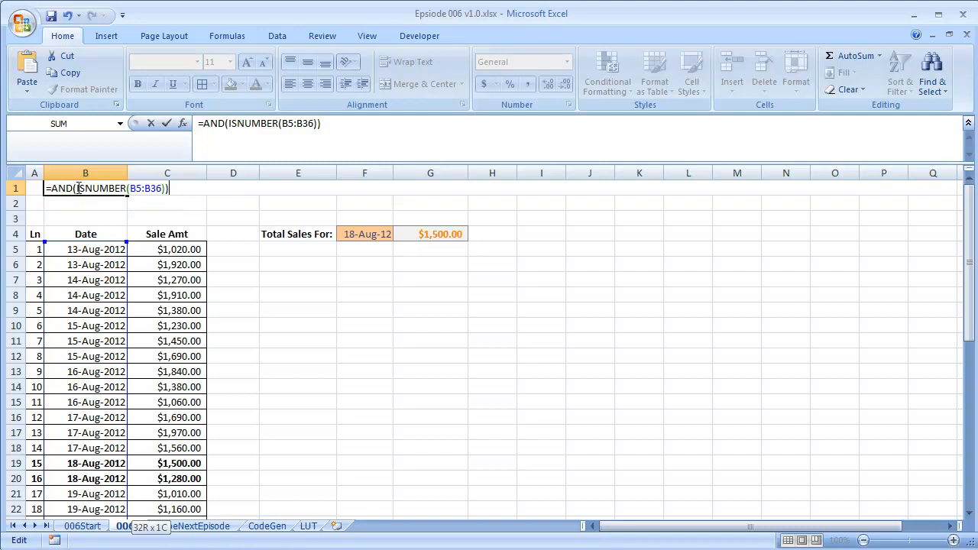
pyautogui.moveTo(77, 189); pyautogui.dragTo(164, 196)
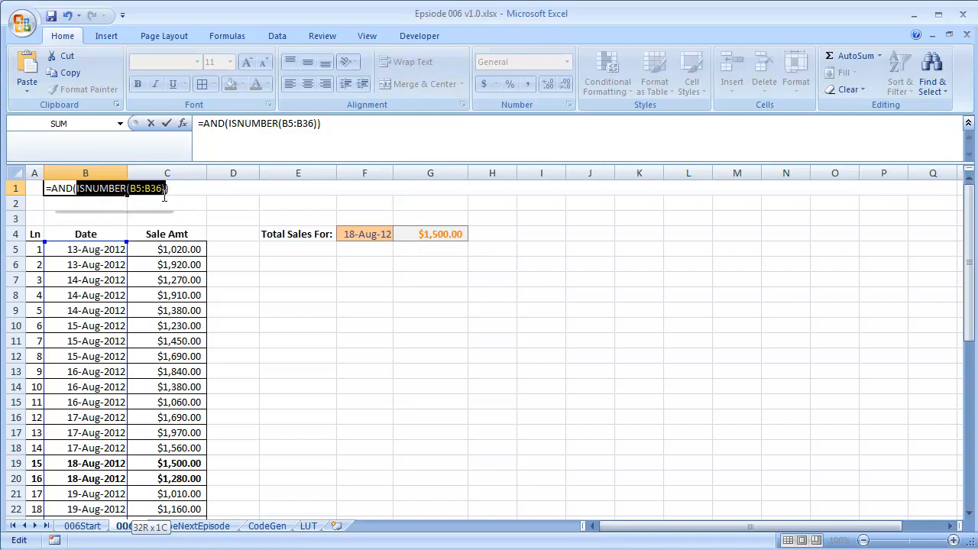
pyautogui.click(58, 188)
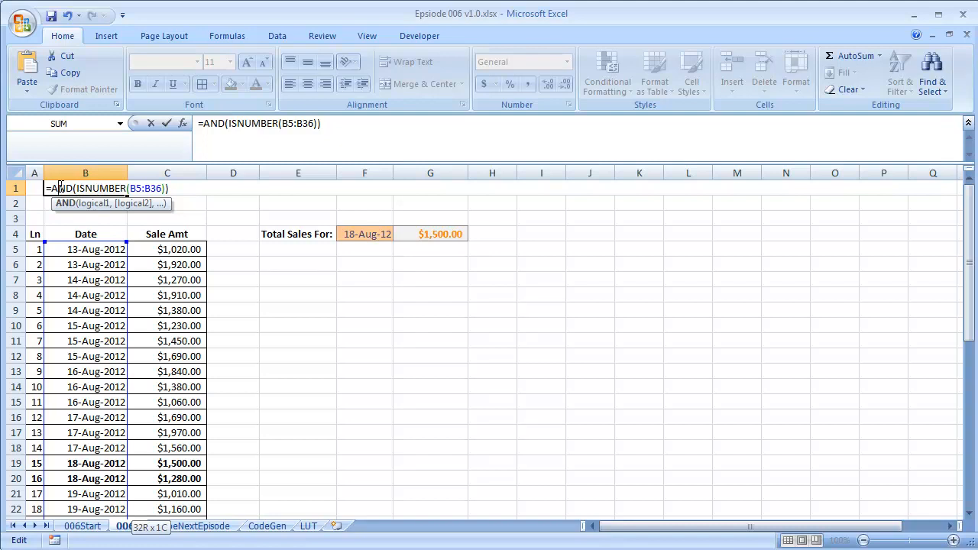
pyautogui.hotkey('ctrl', 'shift', 'Return')
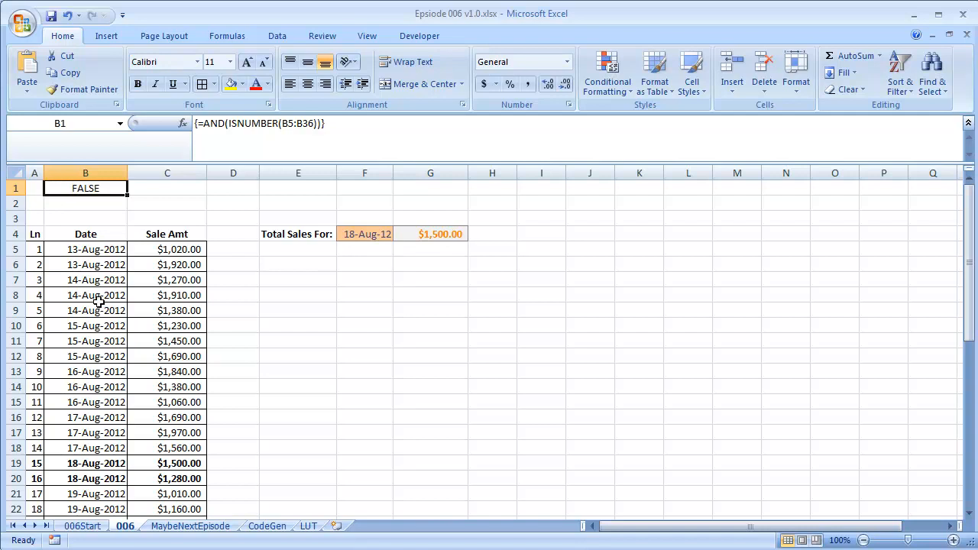
# Enter =MATCH("*",B5:B36,0) in B2 to locate the first text entry in the date column
pyautogui.click(83, 201)
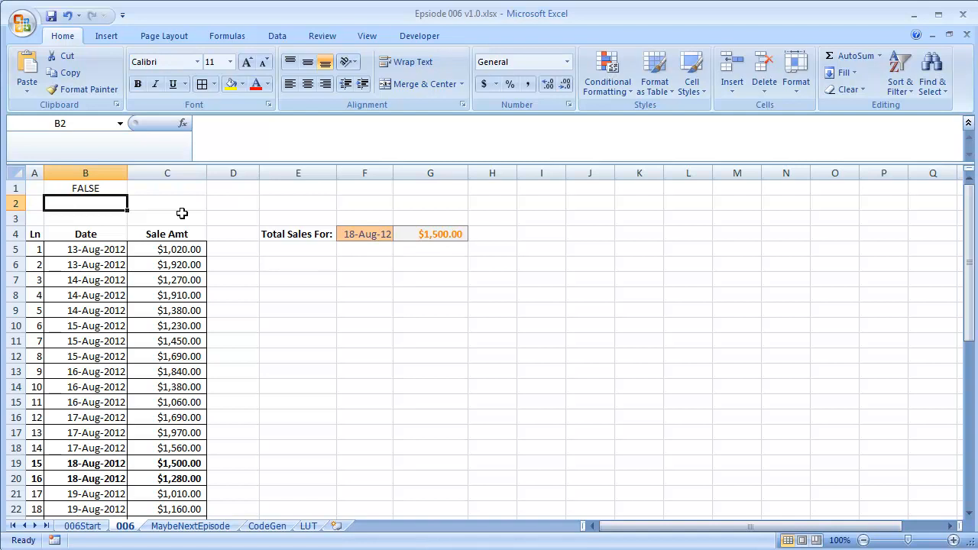
pyautogui.write('=ma')
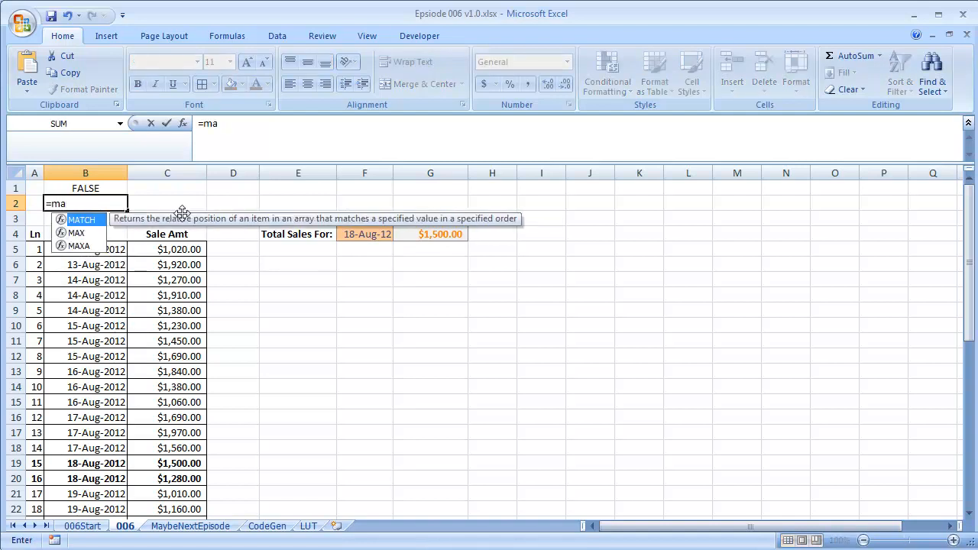
pyautogui.press('Down')
pyautogui.press('Up')
pyautogui.press('Tab')
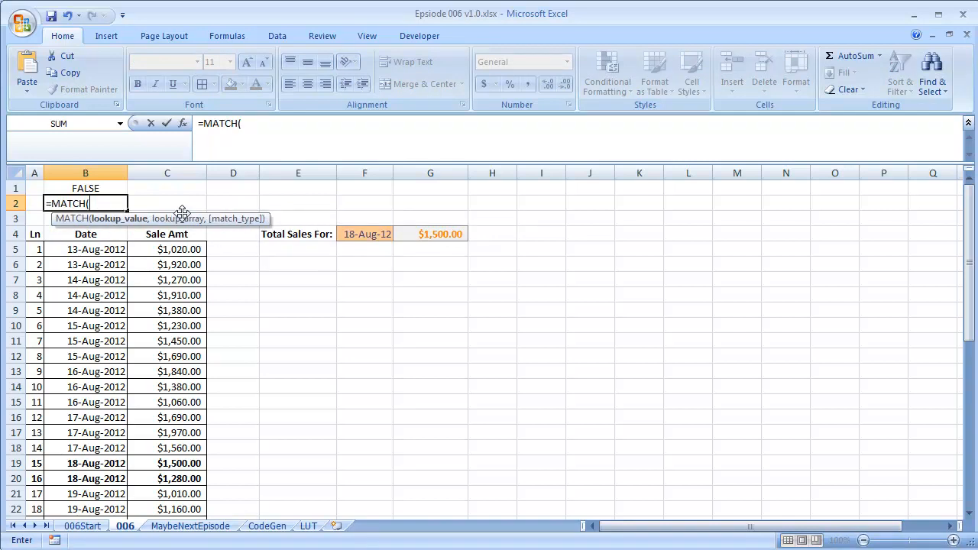
pyautogui.write('"*",')
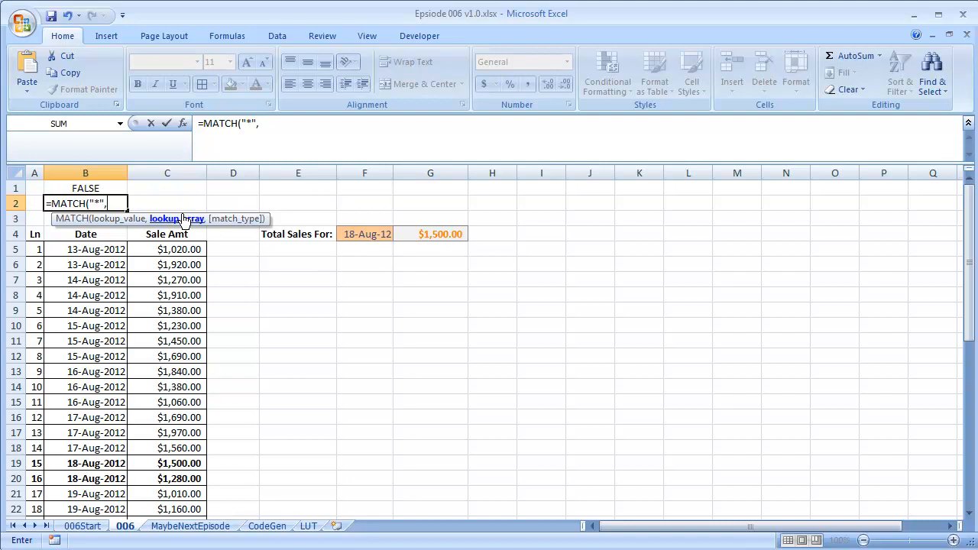
pyautogui.doubleClick(95, 203)
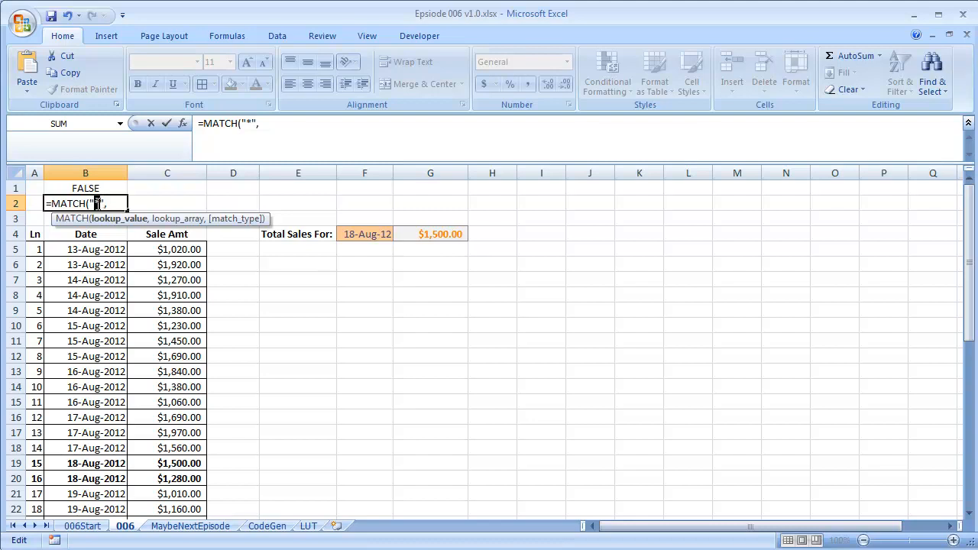
pyautogui.moveTo(90, 204); pyautogui.dragTo(104, 204)
pyautogui.click(114, 204)
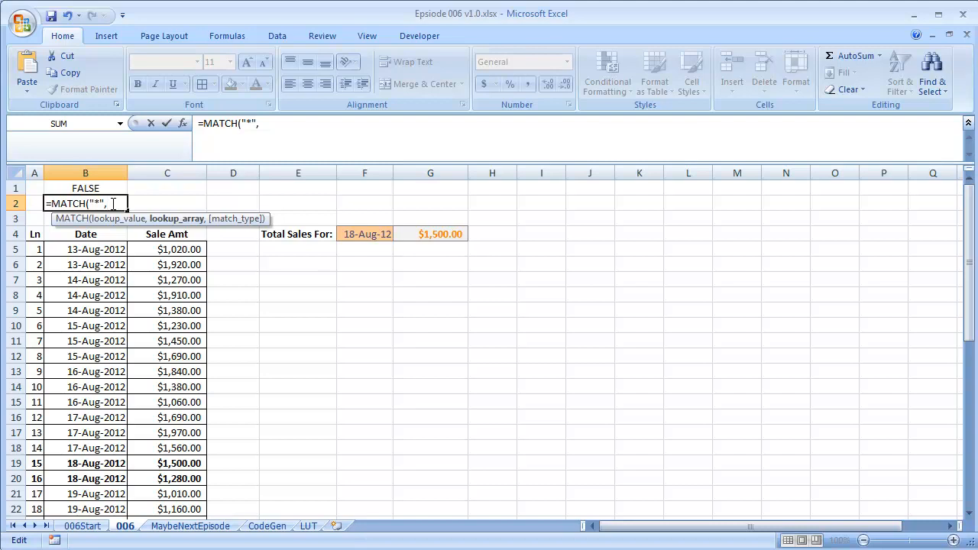
pyautogui.click(99, 250)
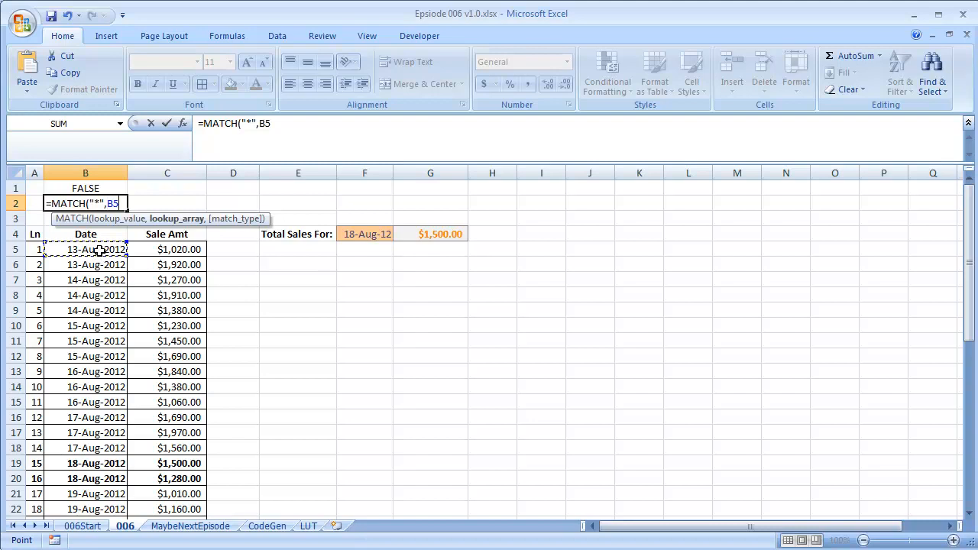
pyautogui.hotkey('ctrl', 'shift', 'Down')
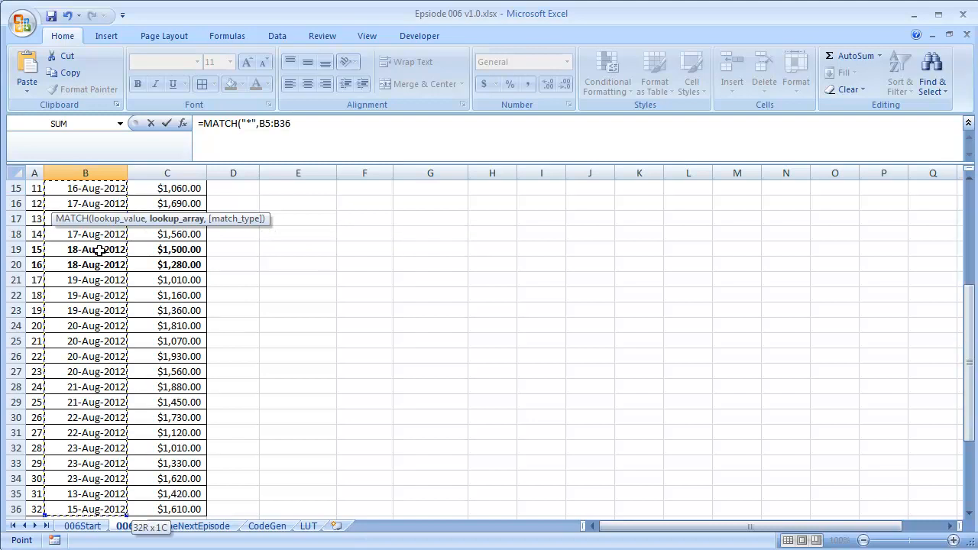
pyautogui.scroll(5, 100, 249)
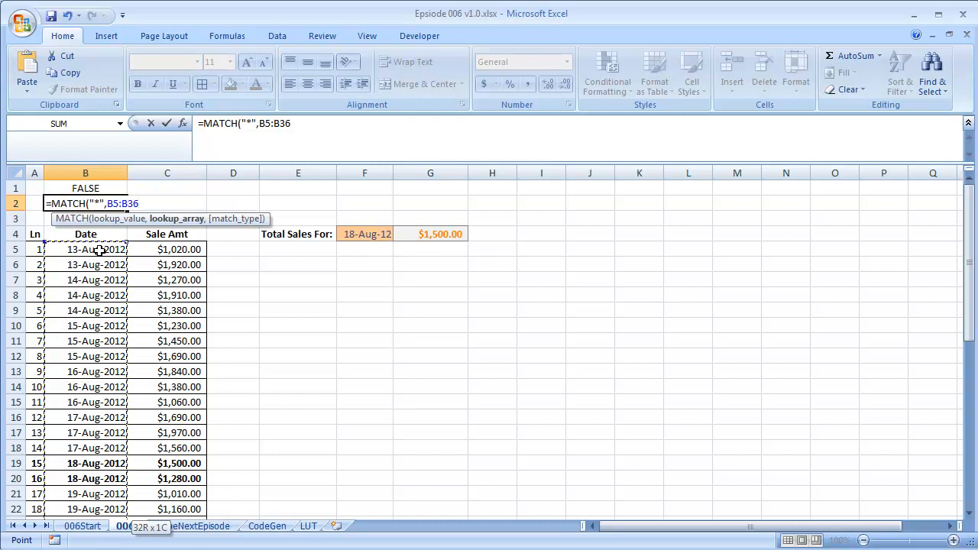
pyautogui.write(',0')
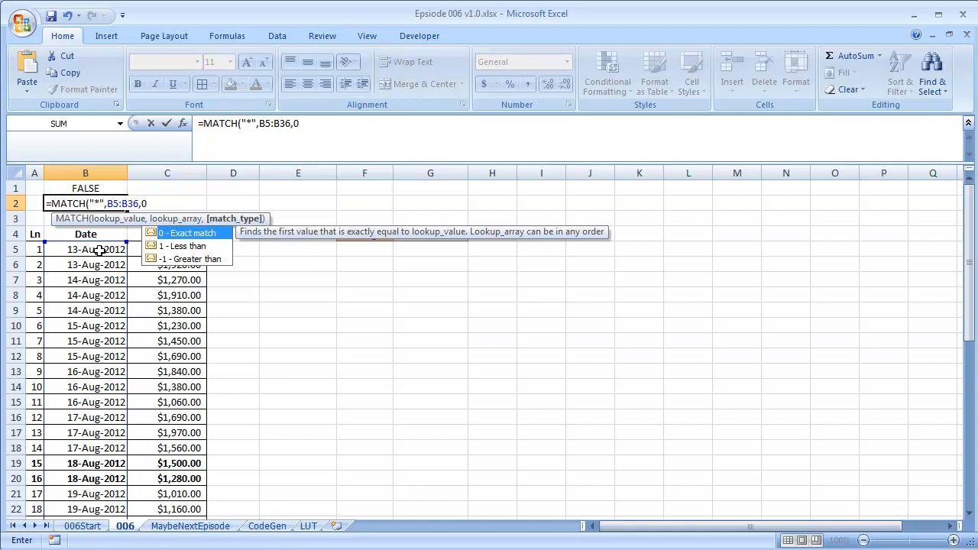
pyautogui.write(')')
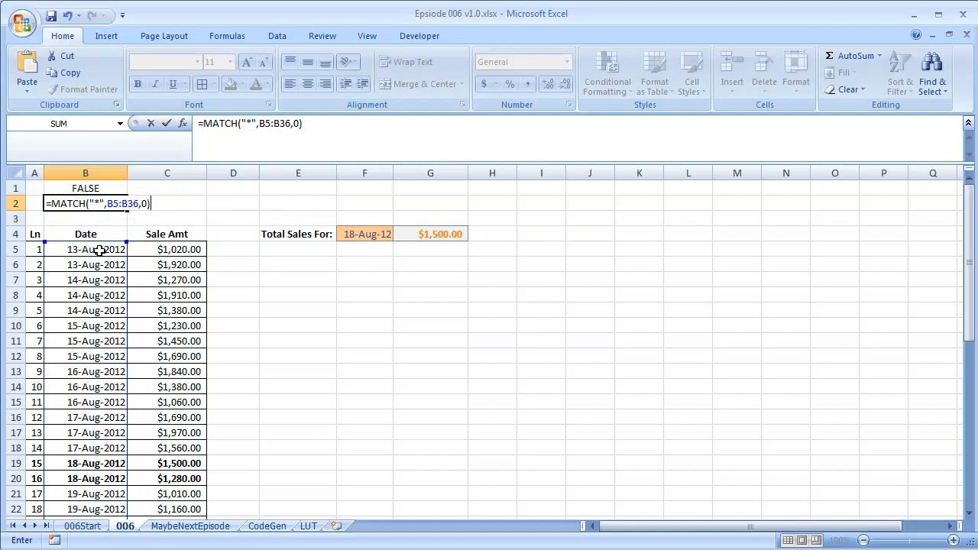
pyautogui.press('Return')
# Remove the leading character from the date entry in B20 so it is stored as a real date
pyautogui.press('Up')
pyautogui.press('Up')
pyautogui.press('Down')
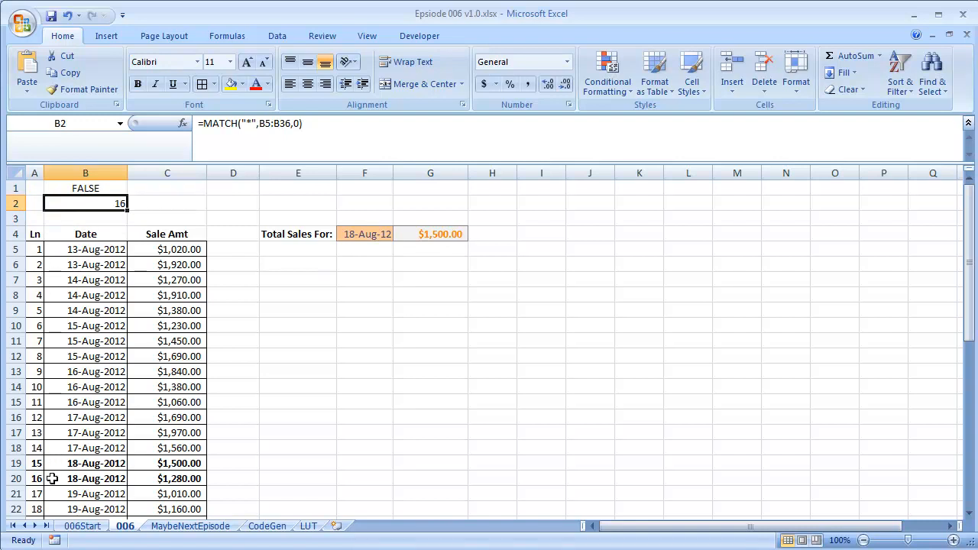
pyautogui.click(82, 478)
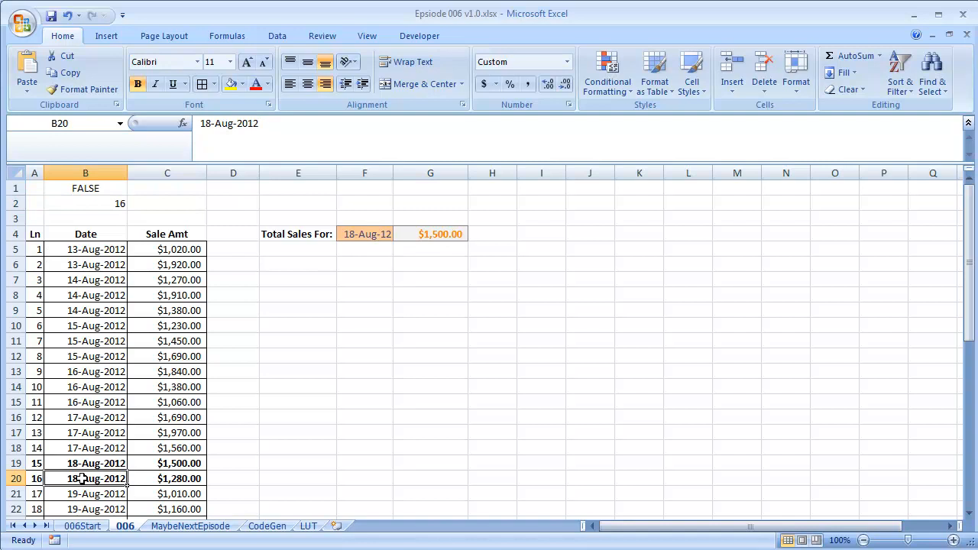
pyautogui.doubleClick(82, 478)
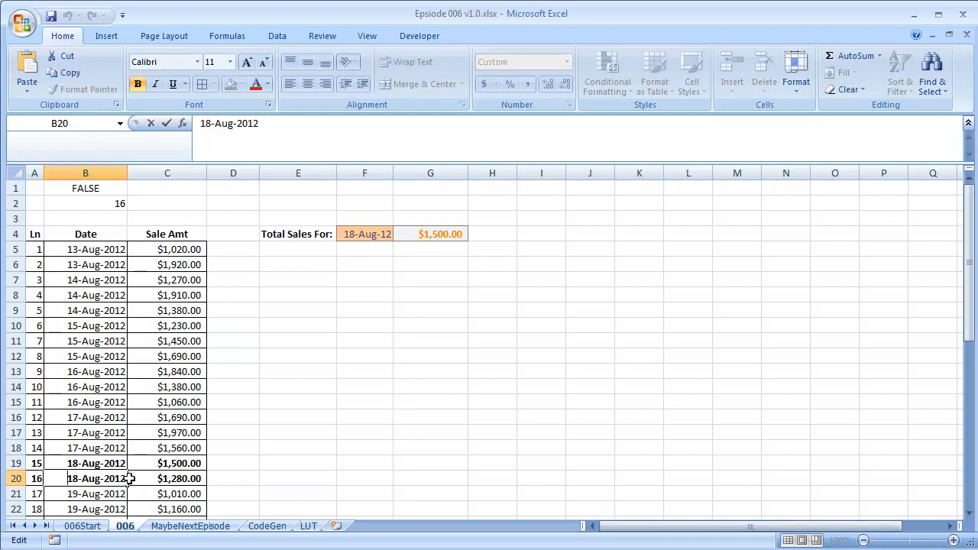
pyautogui.press('Return')
pyautogui.press('Up')
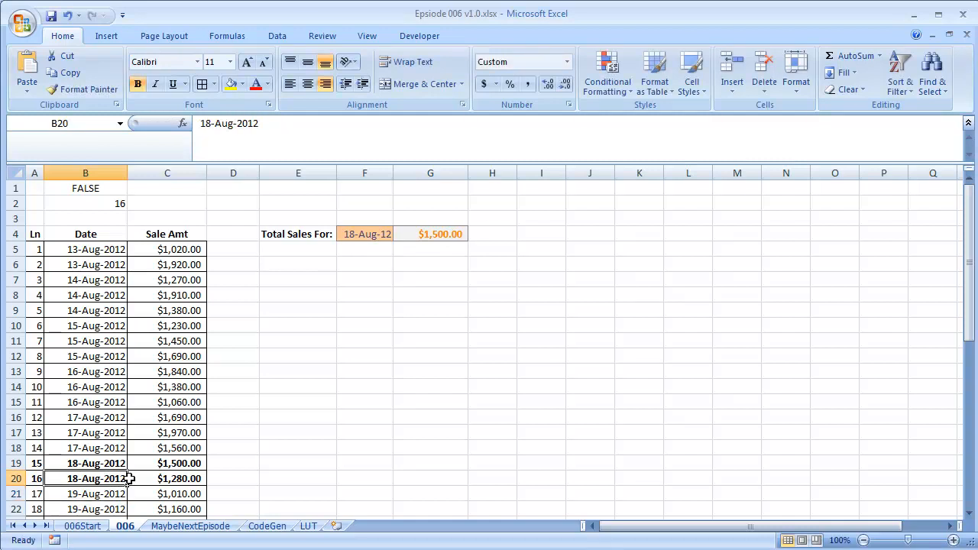
pyautogui.doubleClick(102, 479)
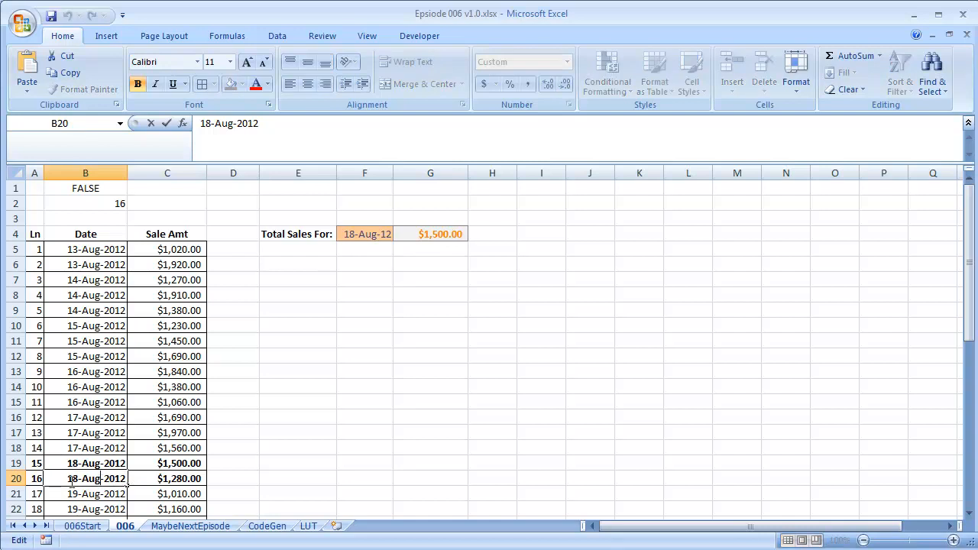
pyautogui.press('Home')
pyautogui.press('Delete')
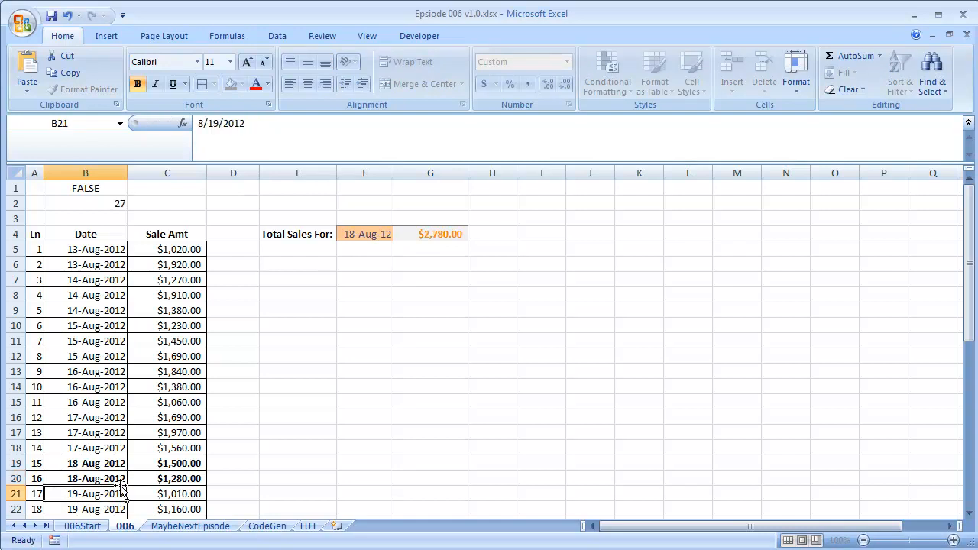
pyautogui.press('Return')
pyautogui.press('Up')
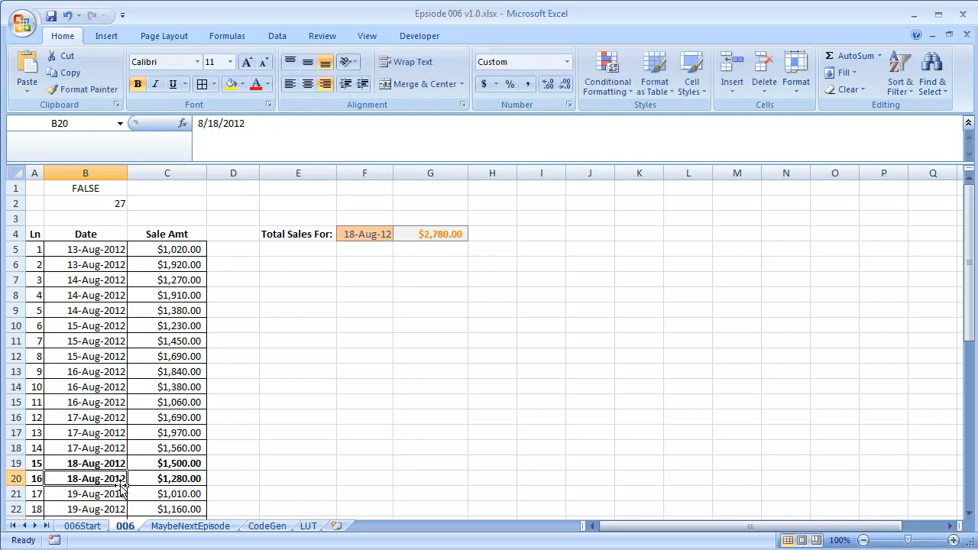
# Insert a new blank column C between the Date and Sale Amt columns
pyautogui.click(90, 203)
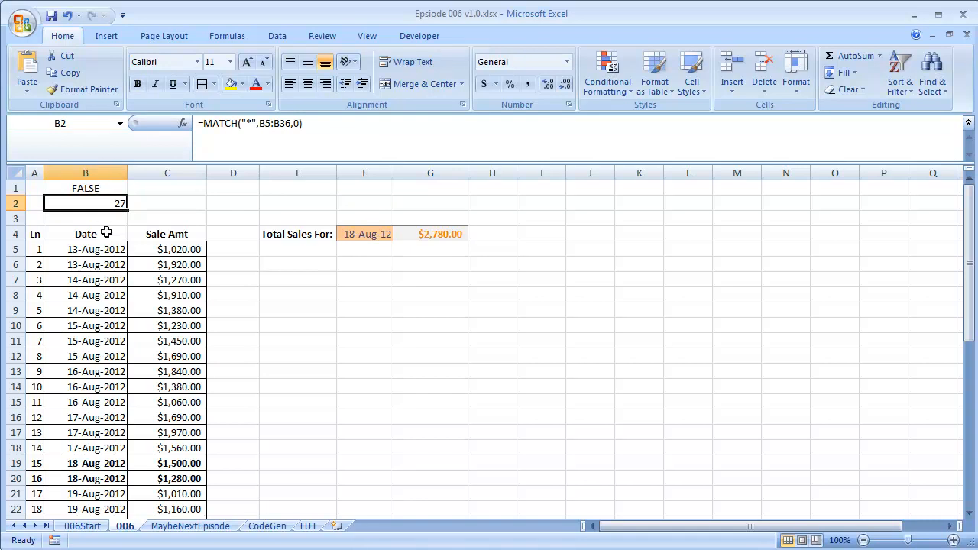
pyautogui.scroll(-3, 107, 243)
pyautogui.scroll(3, 105, 242)
pyautogui.click(146, 237)
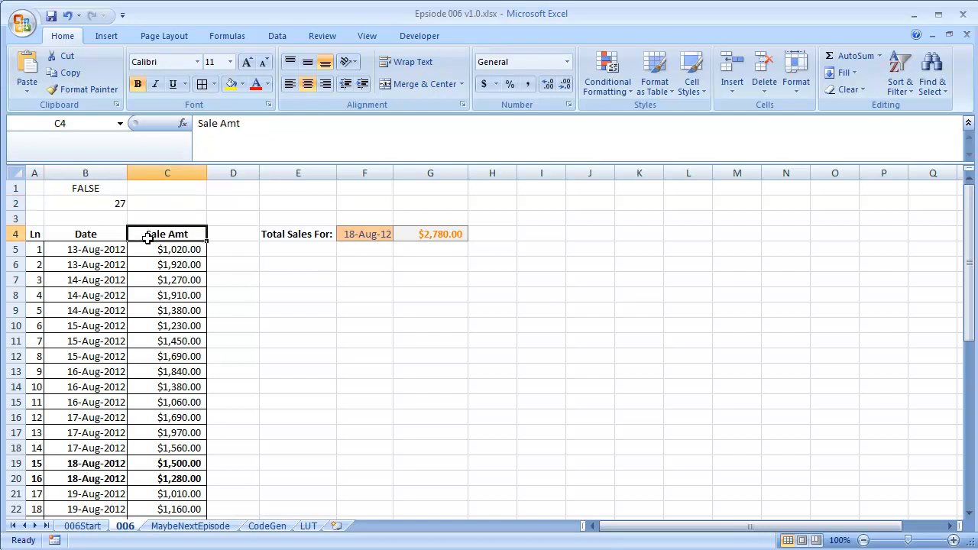
pyautogui.click(161, 167)
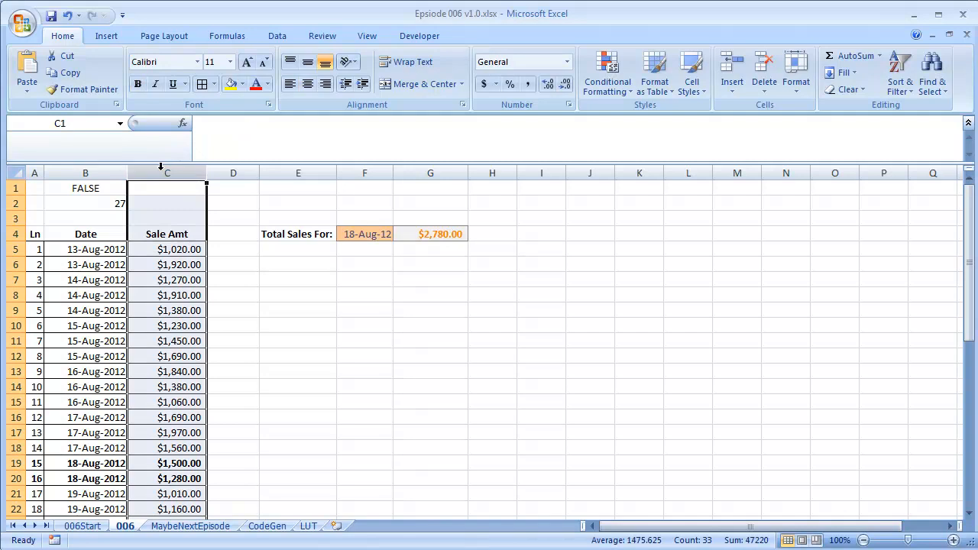
pyautogui.rightClick(161, 167)
pyautogui.click(209, 250)
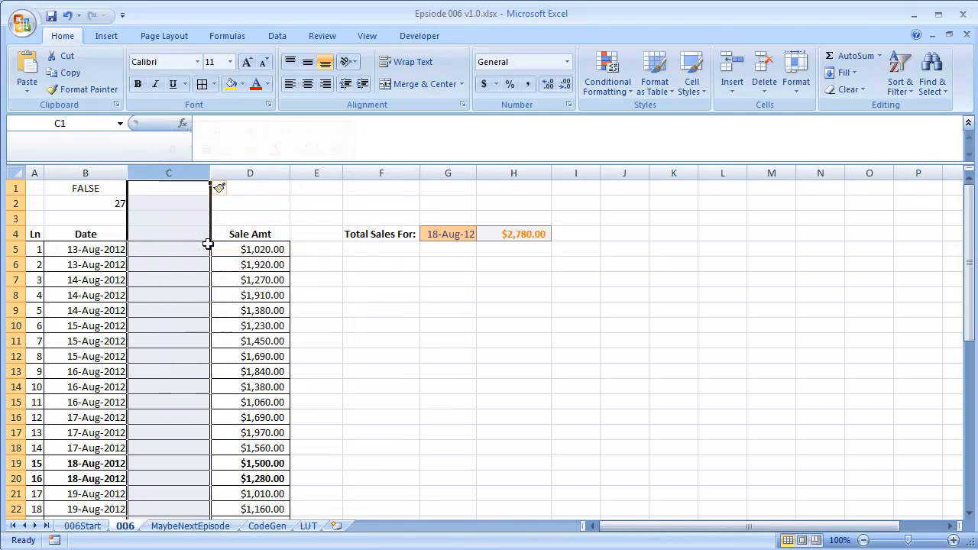
# Enter the formula =ISNUMBER(B5) in C5 to test the first date
pyautogui.click(176, 259)
pyautogui.press('Up')
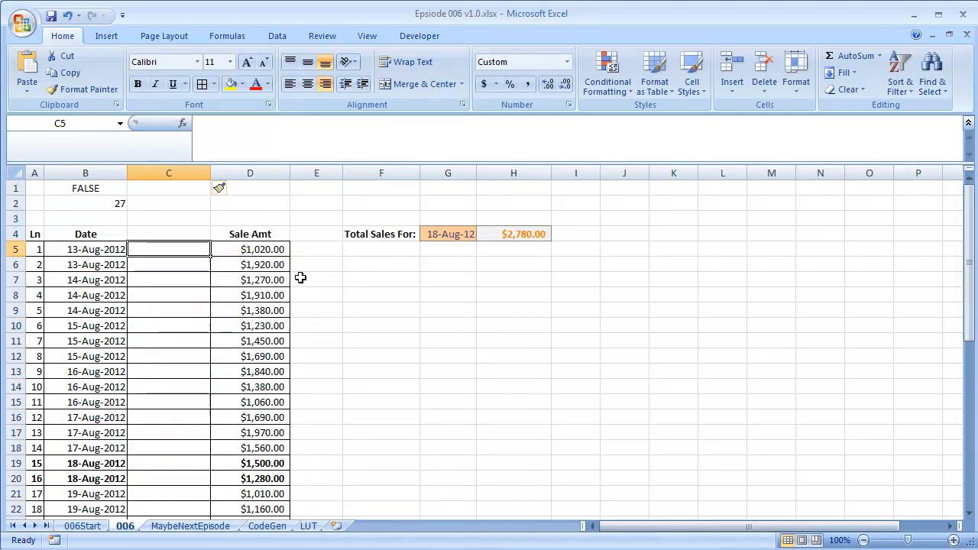
pyautogui.write('=isnu')
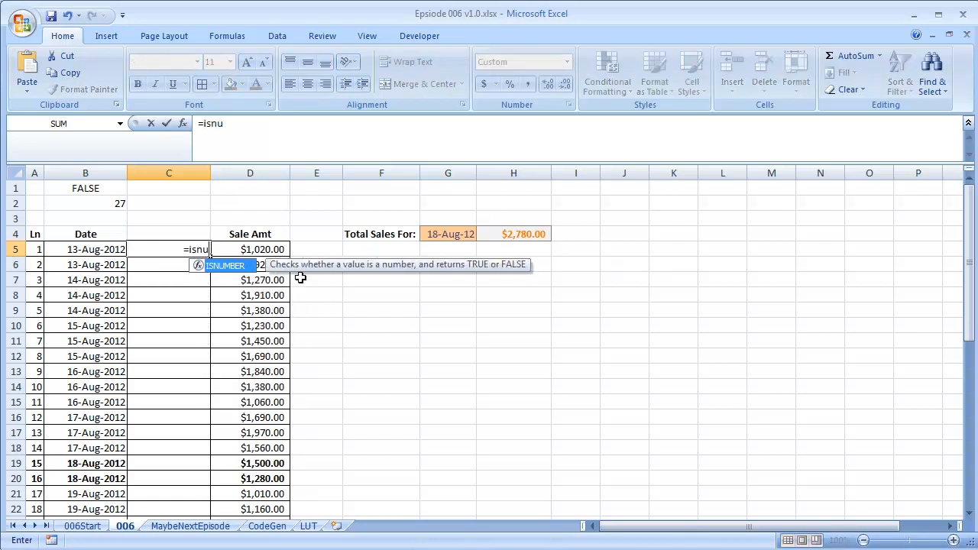
pyautogui.press('Tab')
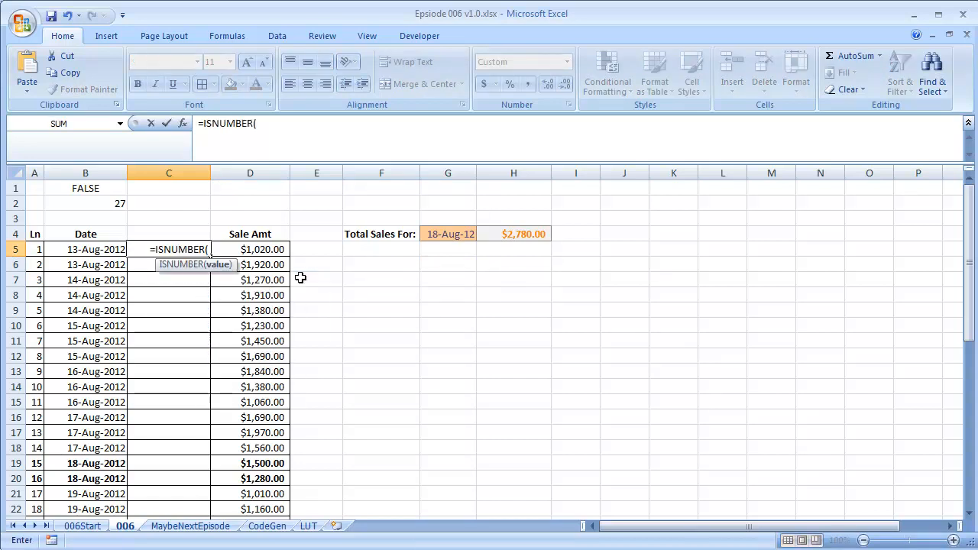
pyautogui.press('Left')
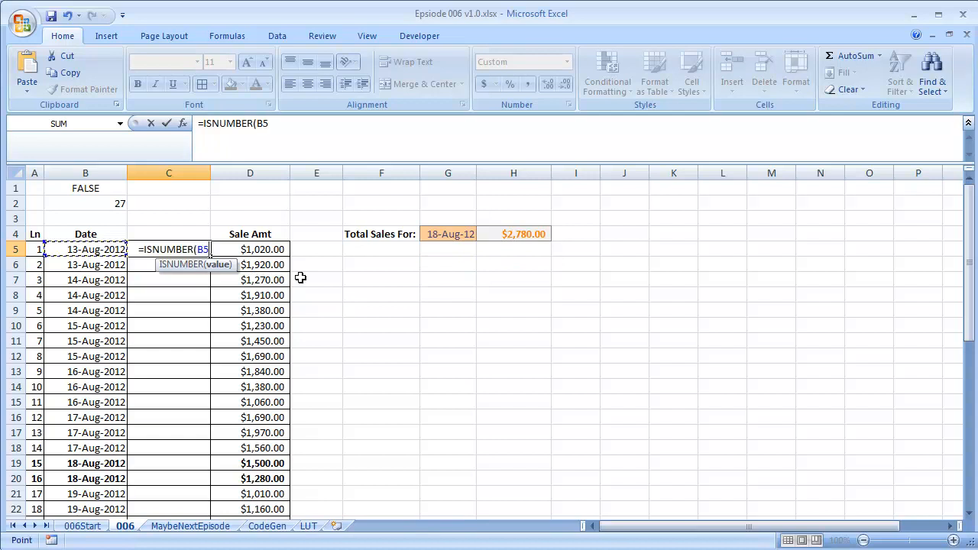
pyautogui.write(')')
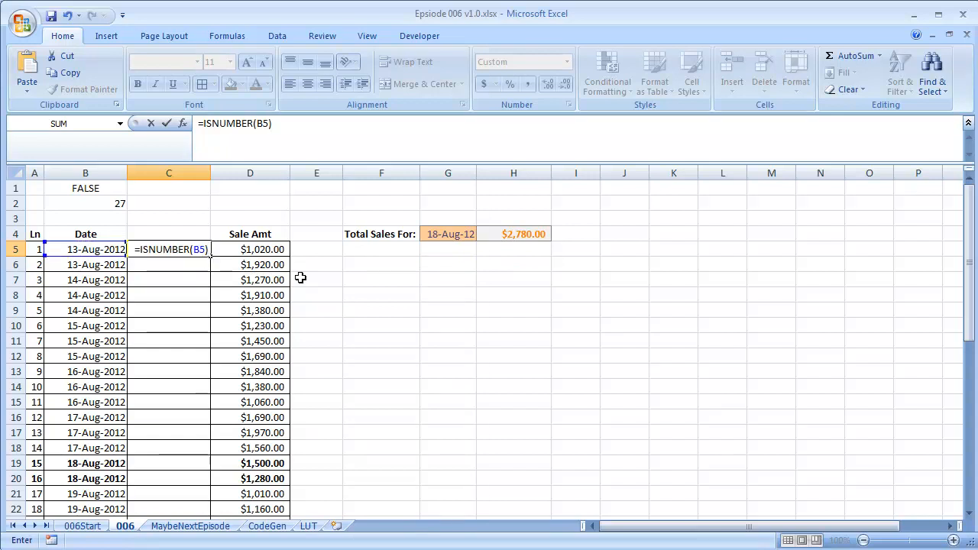
pyautogui.press('Return')
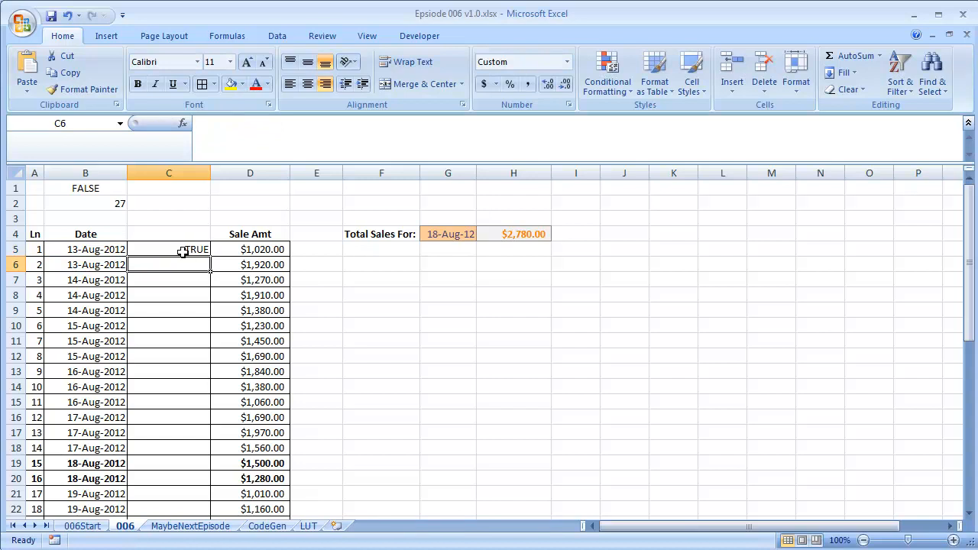
# Fill the ISNUMBER formula down column C through row 36
pyautogui.click(188, 251)
pyautogui.doubleClick(215, 258)
pyautogui.scroll(-5, 205, 252)
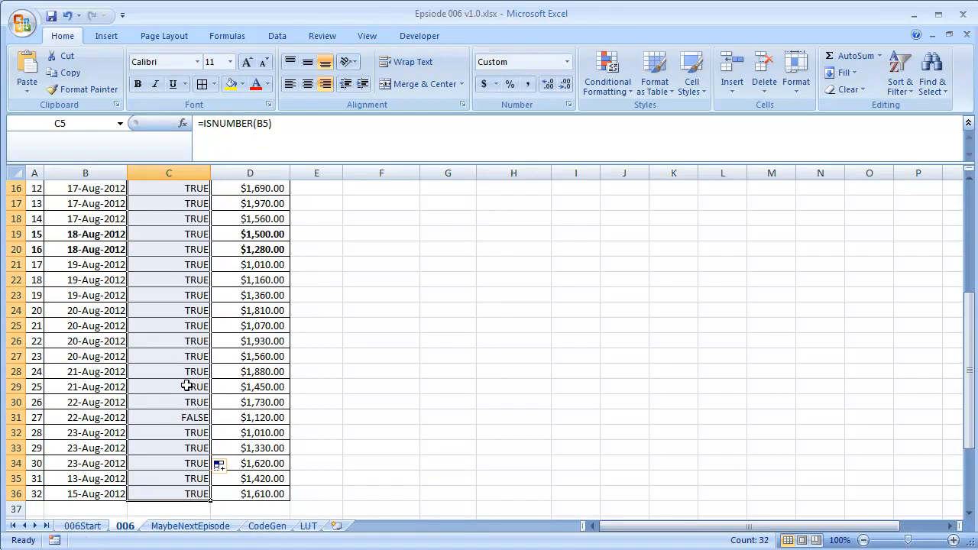
pyautogui.scroll(4, 186, 385)
pyautogui.scroll(1, 187, 385)
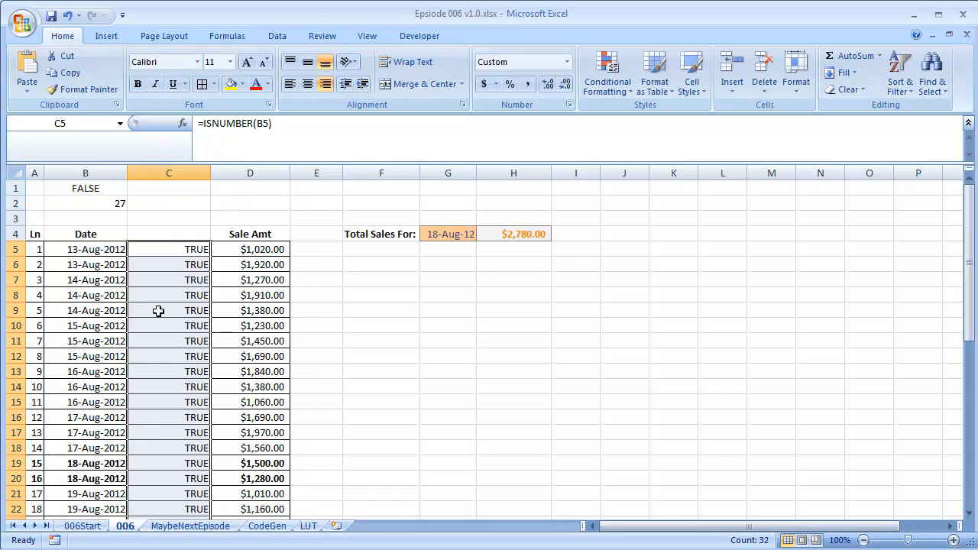
# Replace the formula in C5 with =AND(10^4<B5,B5<10^5) to test whether the date falls in a valid serial range
pyautogui.click(165, 252)
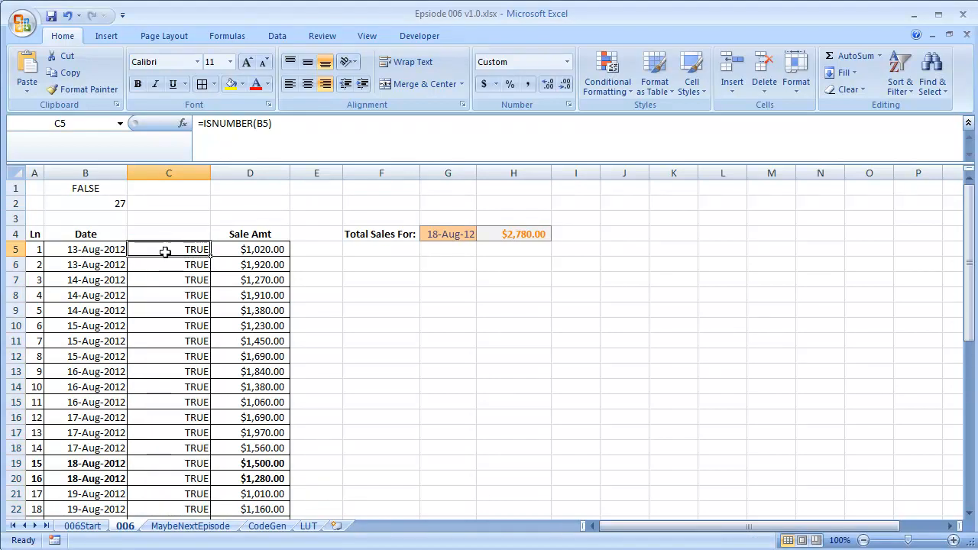
pyautogui.doubleClick(164, 252)
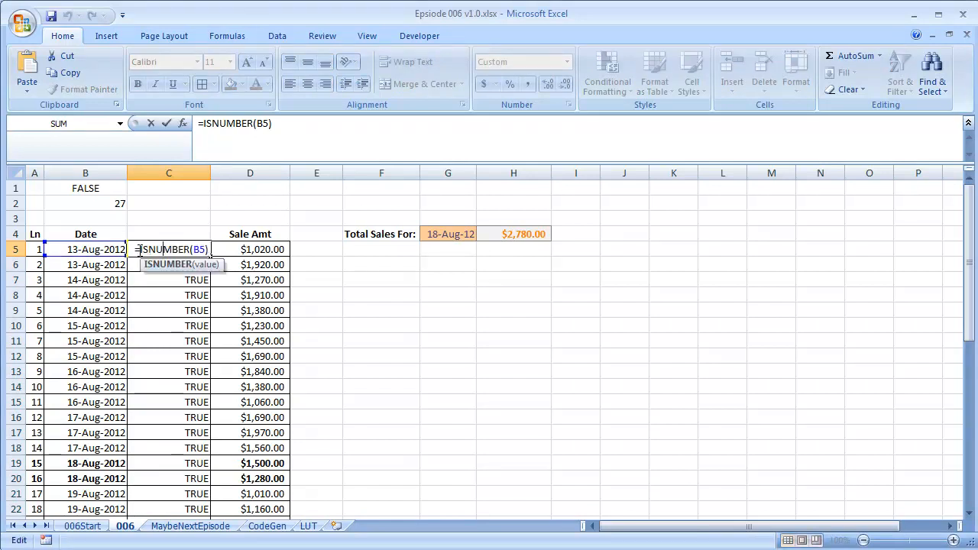
pyautogui.moveTo(141, 250); pyautogui.dragTo(241, 250)
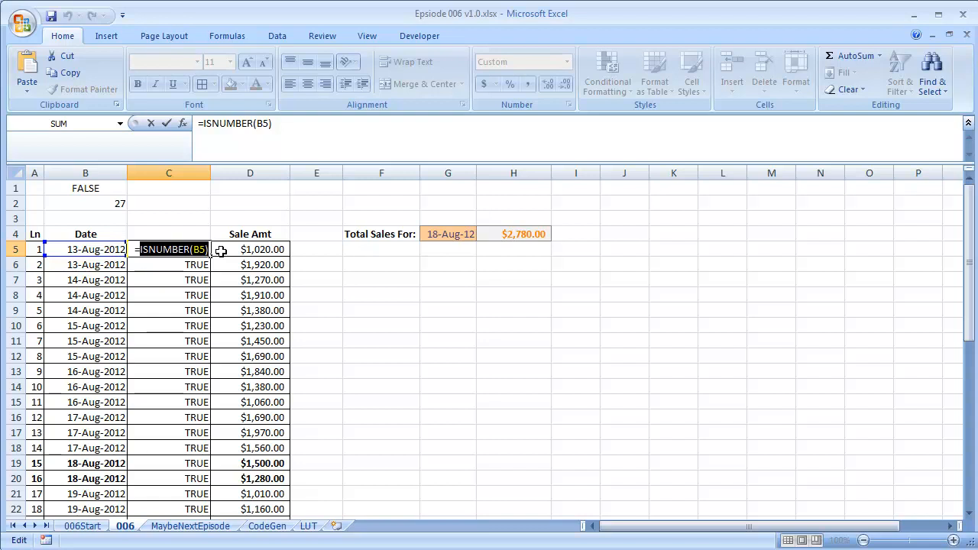
pyautogui.write('AN')
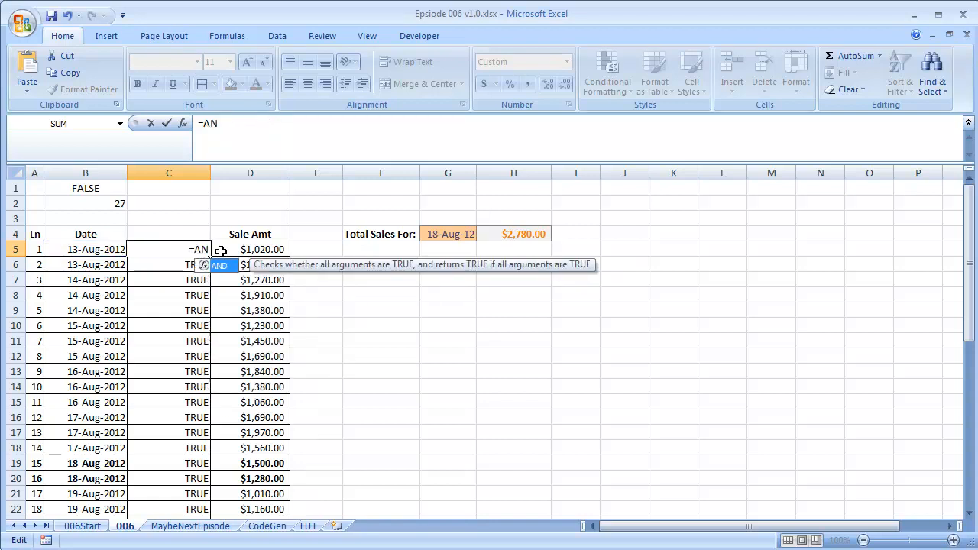
pyautogui.write('D(')
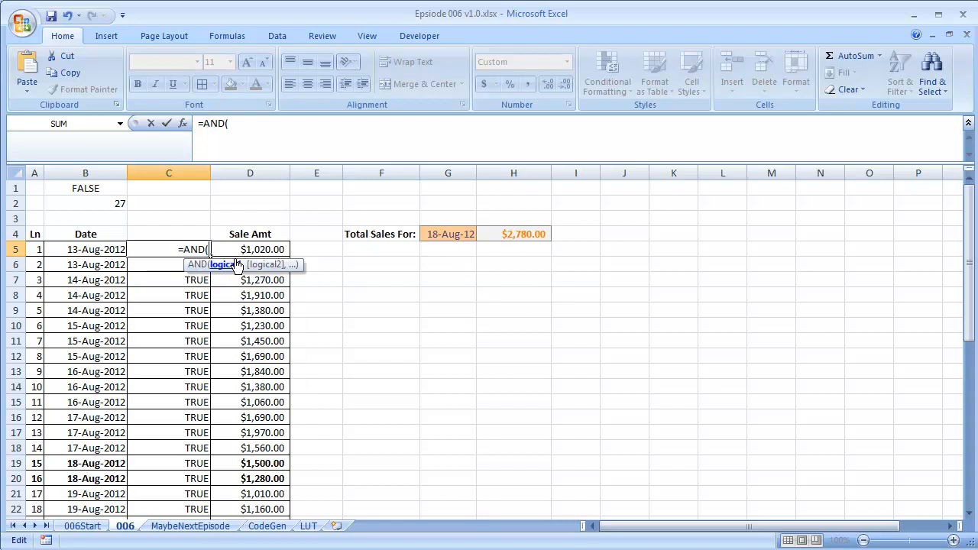
pyautogui.write('10^')
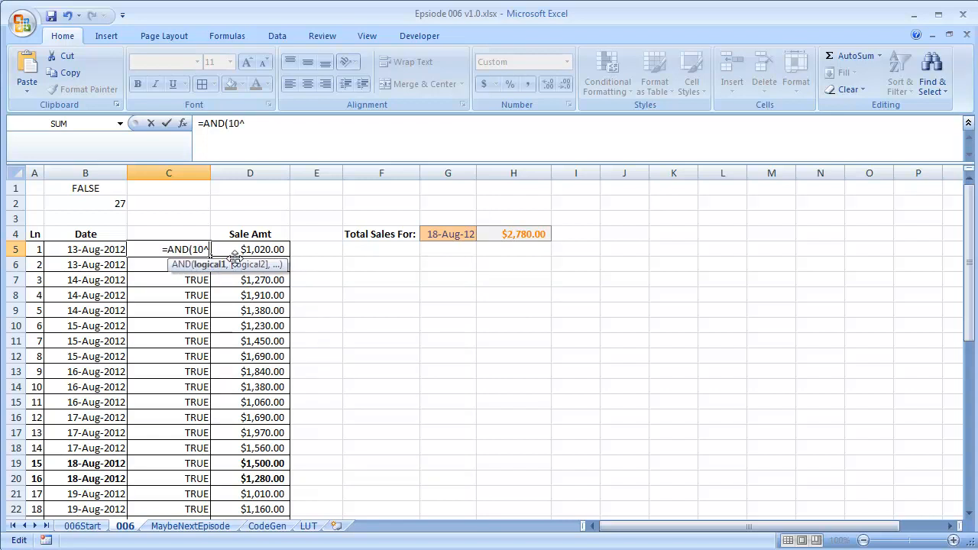
pyautogui.write('4')
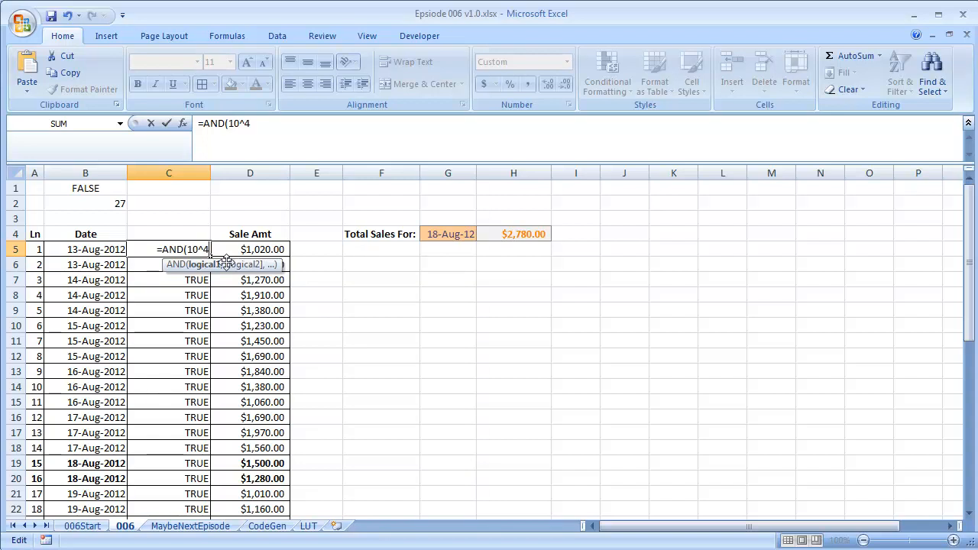
pyautogui.write('<')
pyautogui.click(113, 250)
pyautogui.write(',')
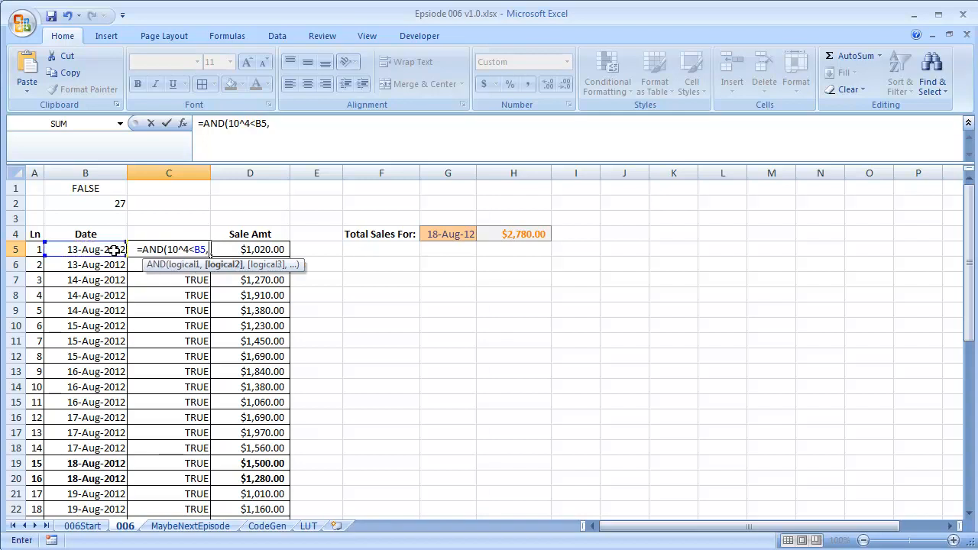
pyautogui.click(113, 251)
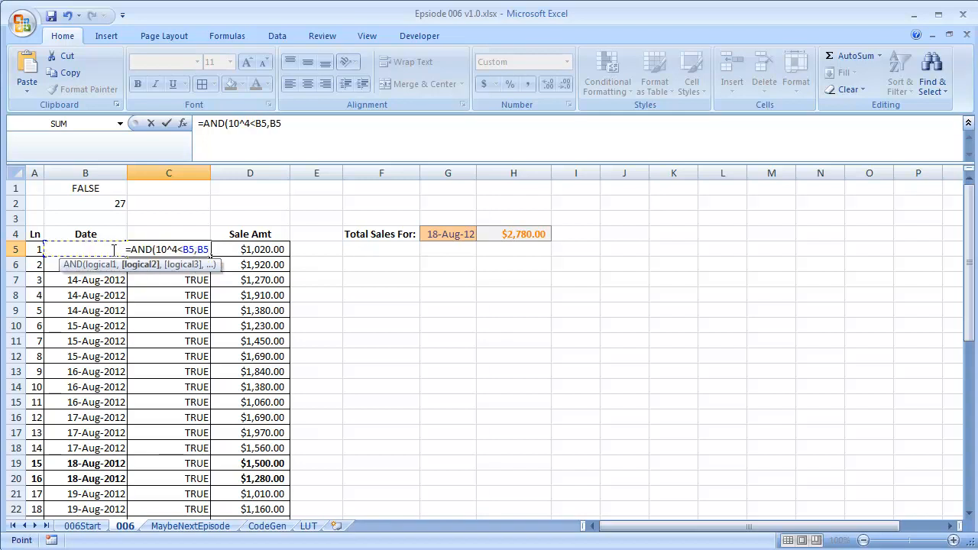
pyautogui.write('<10')
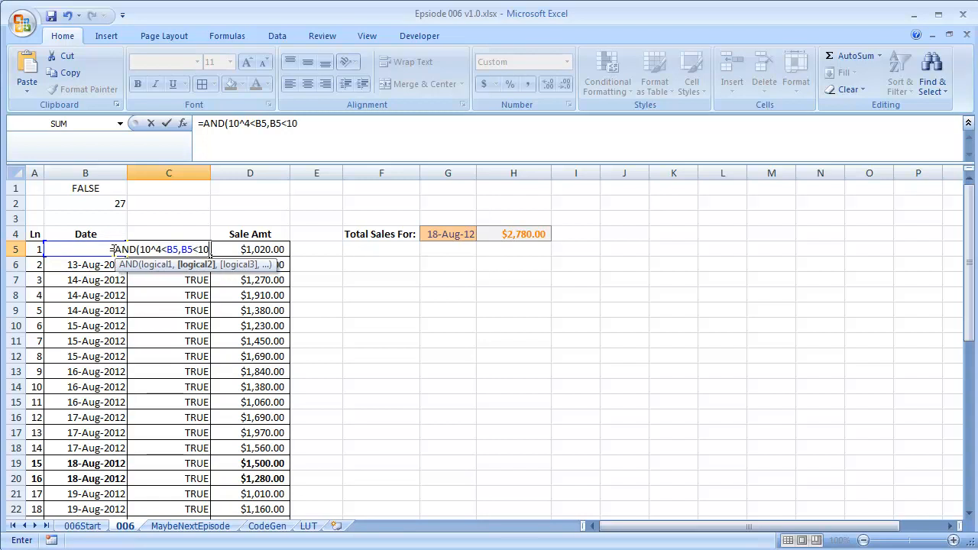
pyautogui.write('^5)')
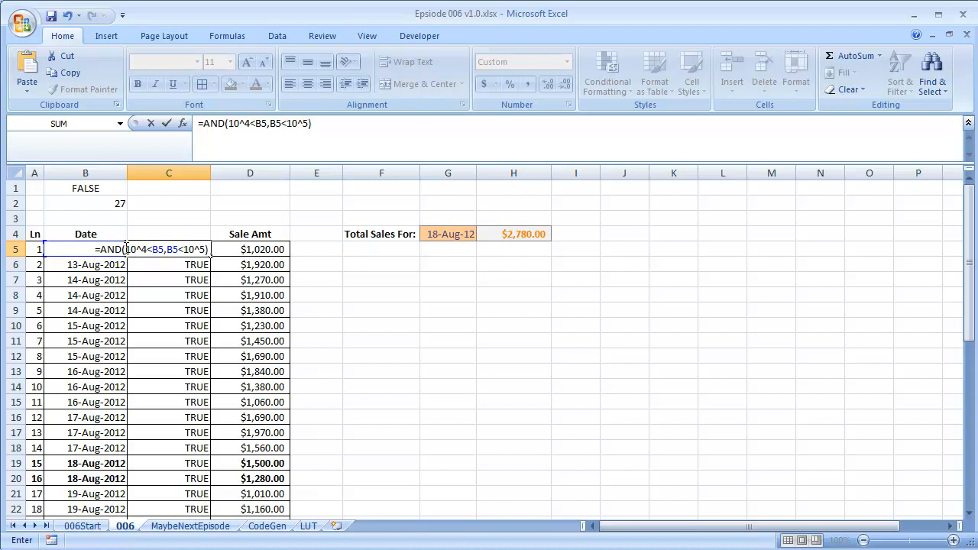
pyautogui.moveTo(126, 249); pyautogui.dragTo(148, 249)
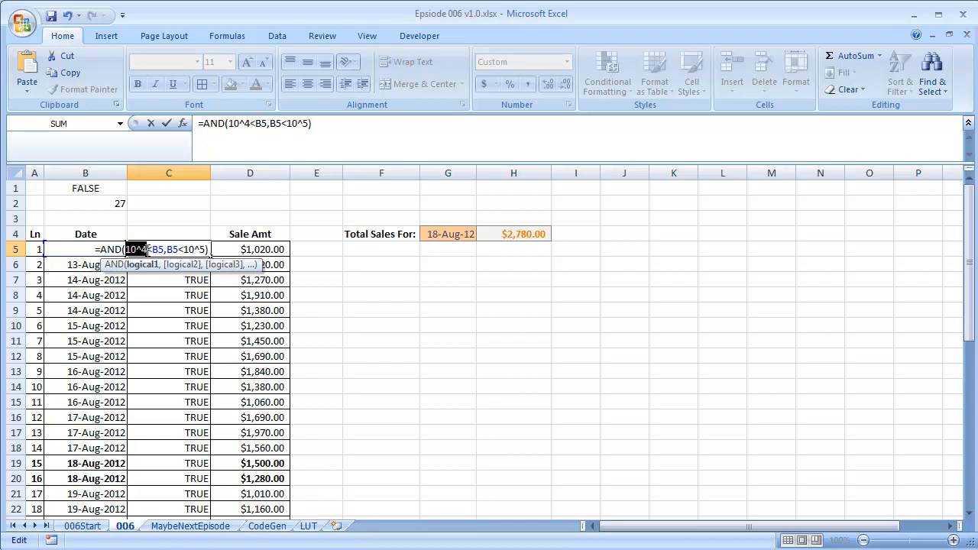
pyautogui.moveTo(184, 249); pyautogui.dragTo(206, 249)
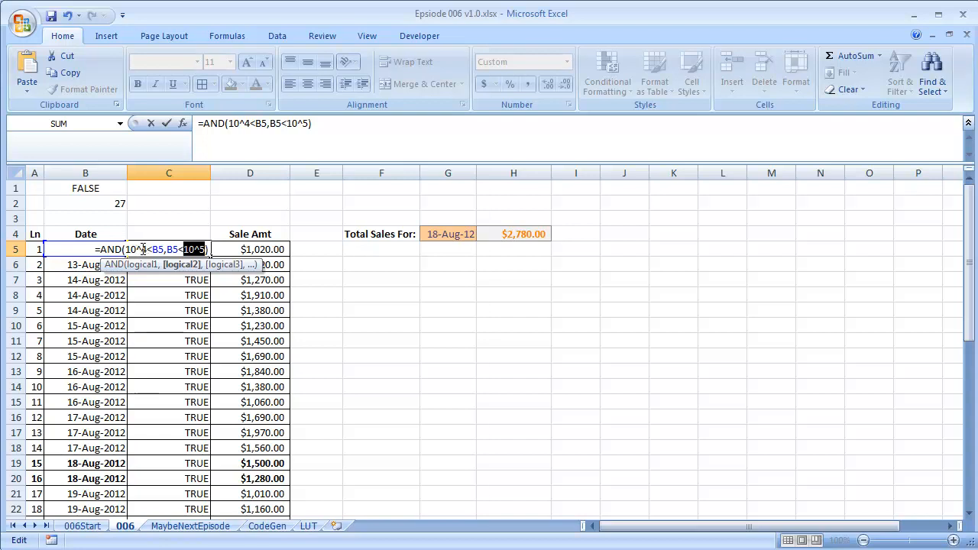
pyautogui.click(139, 250)
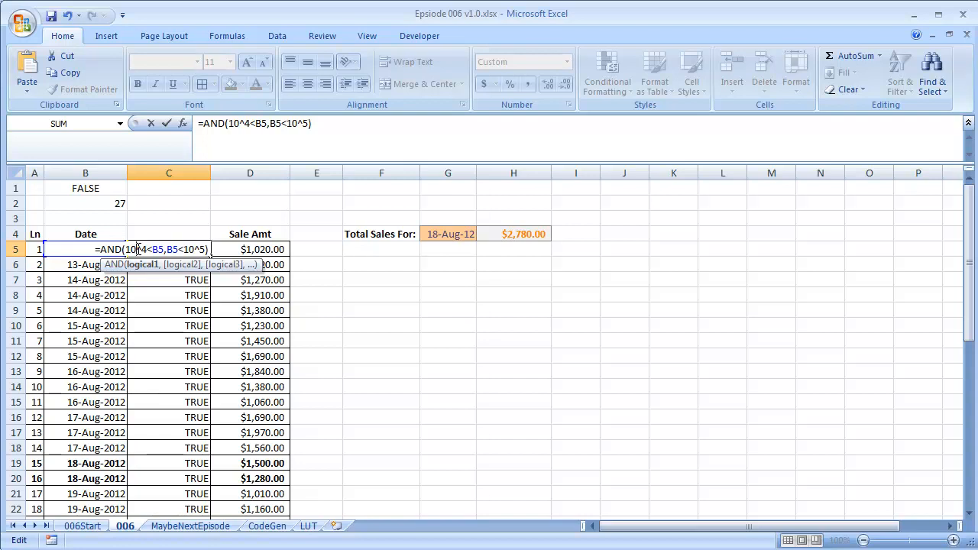
pyautogui.press('Return')
# Fill the AND date check down column C through row 36 and inspect the FALSE result in row 31
pyautogui.click(139, 249)
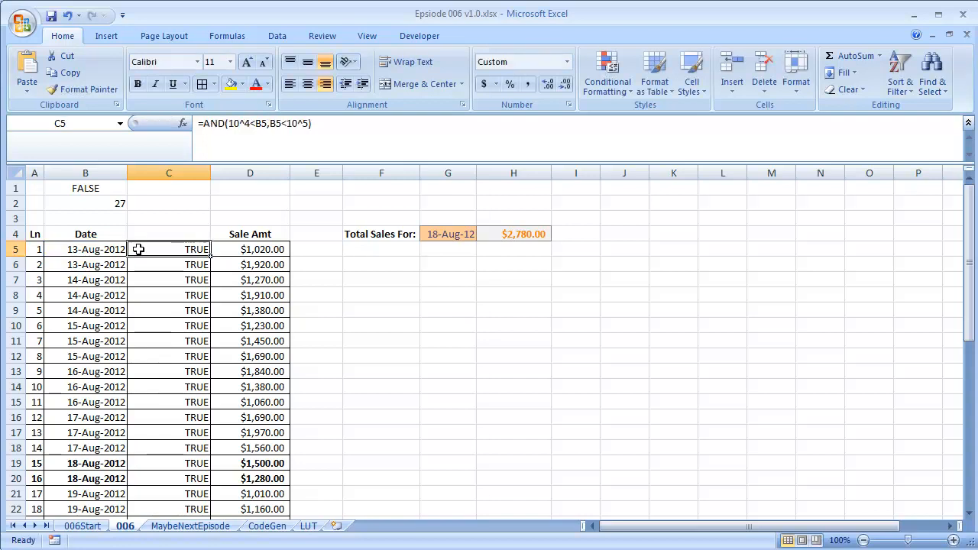
pyautogui.doubleClick(211, 255)
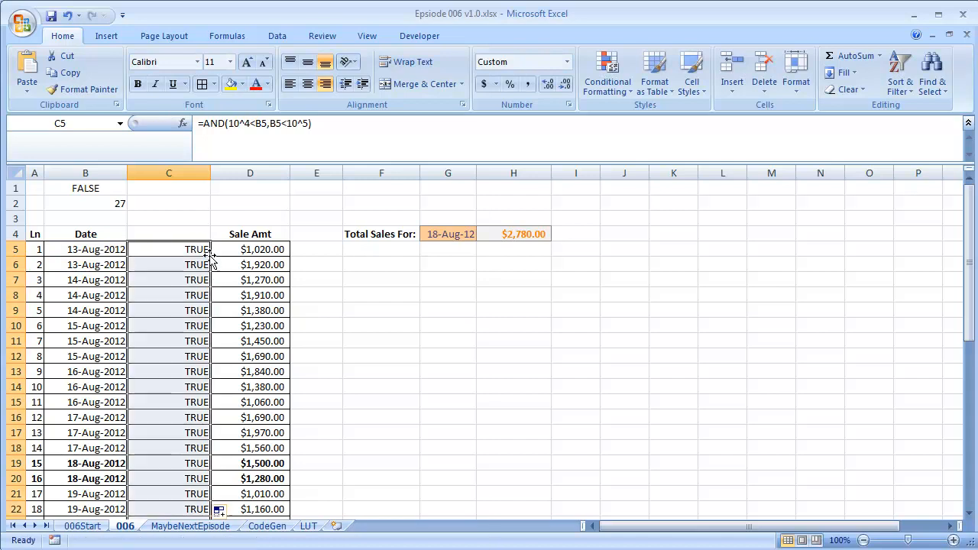
pyautogui.scroll(-4, 205, 256)
pyautogui.scroll(-2, 179, 291)
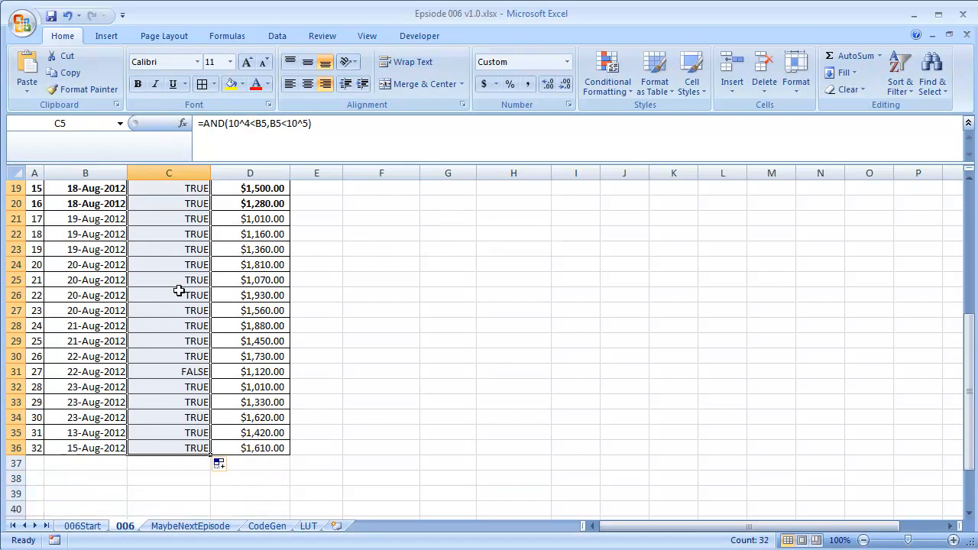
pyautogui.click(189, 373)
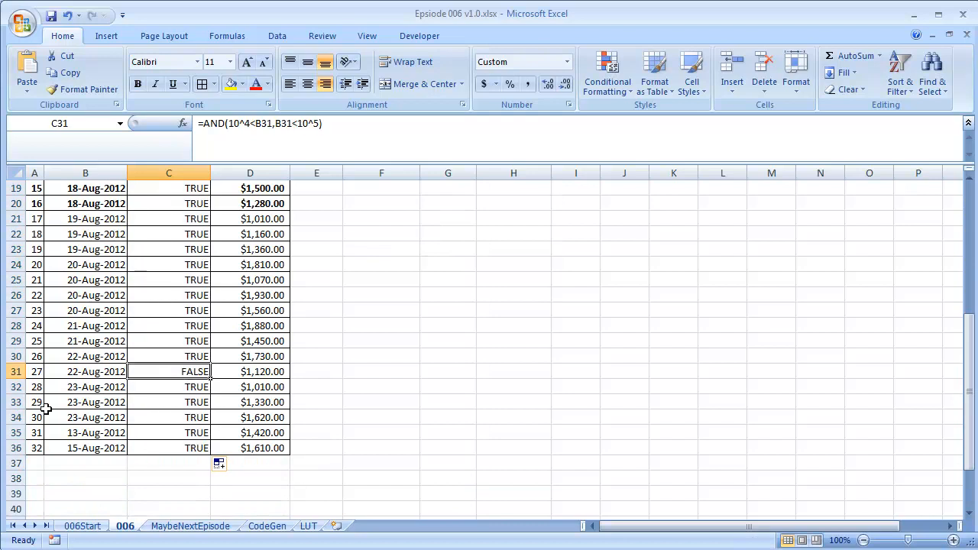
# Test the check by entering 1 as the date in B33, then undo that entry
pyautogui.click(101, 407)
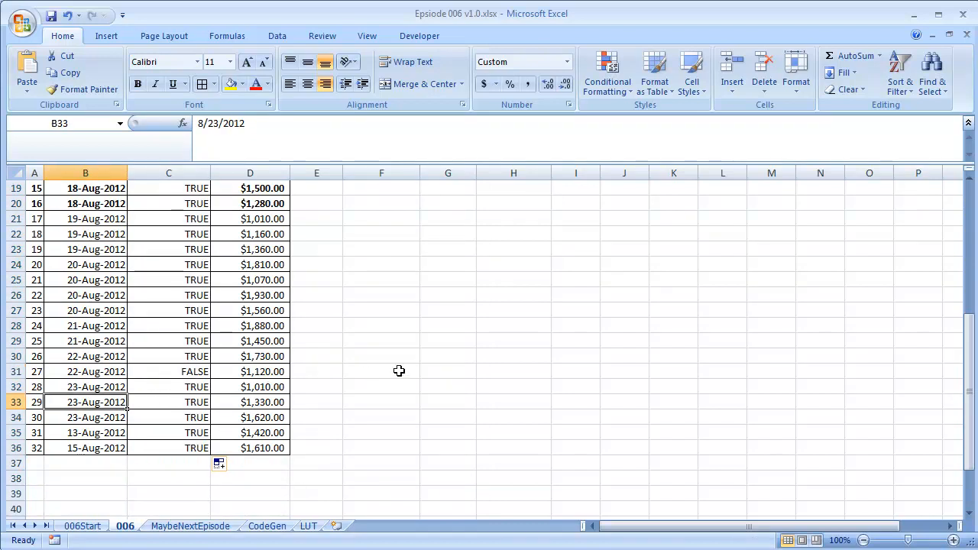
pyautogui.write('1')
pyautogui.press('Return')
pyautogui.press('Up')
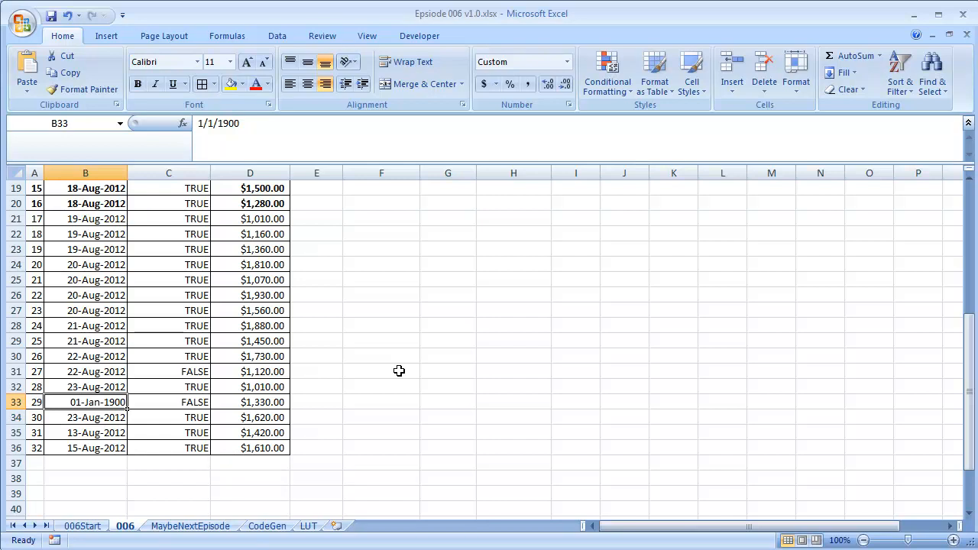
pyautogui.press('Right')
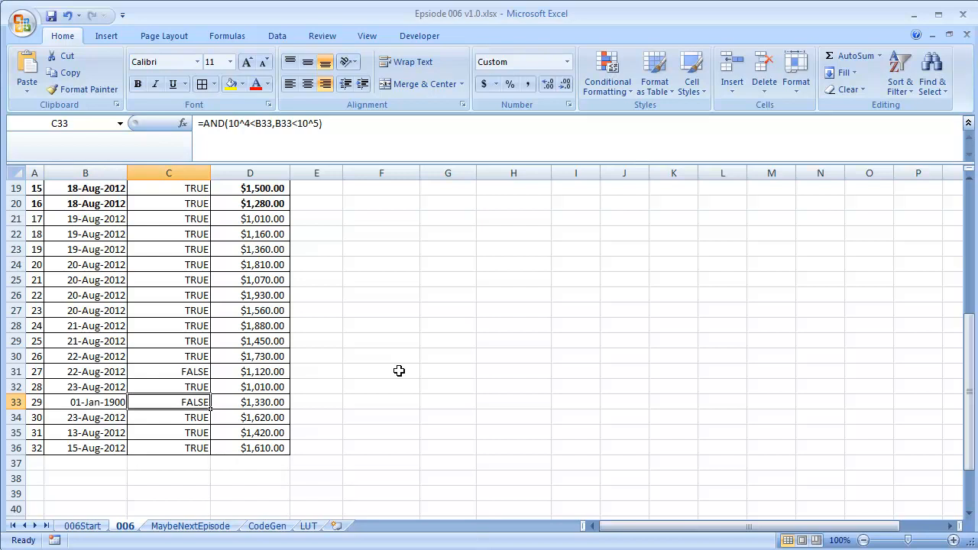
pyautogui.press('Up')
pyautogui.press('Down')
pyautogui.hotkey('ctrl', 'z')
# Step up through the check results in column C to the top of the sheet
pyautogui.press('Right')
pyautogui.press('Up')
pyautogui.press('Up')
pyautogui.press('Up')
pyautogui.press('Up')
pyautogui.press('Up')
pyautogui.press('Up')
pyautogui.press('Up')
pyautogui.press('Up')
pyautogui.press('Up')
pyautogui.press('Up')
pyautogui.press('Up')
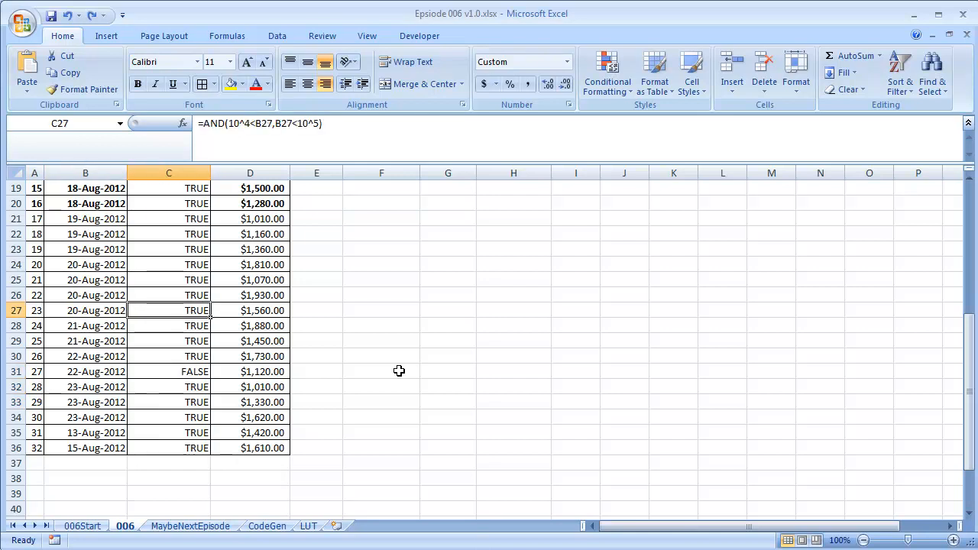
pyautogui.press('Up')
pyautogui.press('Up')
pyautogui.press('Up')
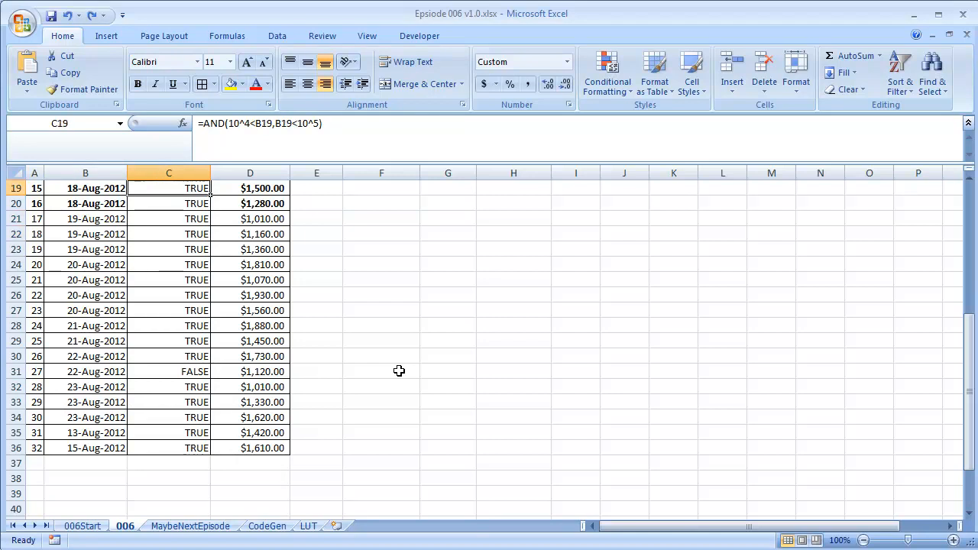
pyautogui.press('Up')
pyautogui.press('Up')
pyautogui.press('Up')
pyautogui.press('Up')
pyautogui.press('Up')
pyautogui.press('Up')
pyautogui.press('Up')
pyautogui.press('Up')
pyautogui.press('Up')
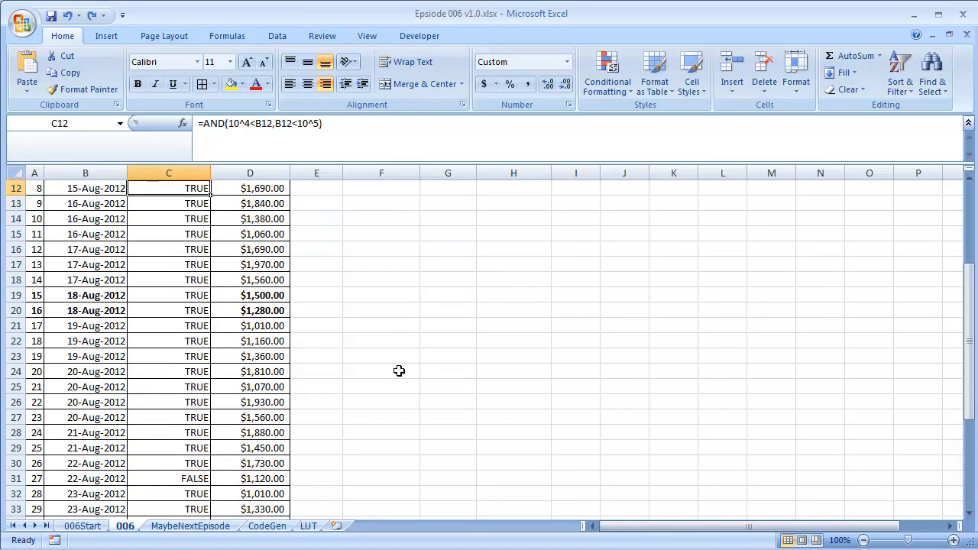
pyautogui.press('Up')
pyautogui.press('Up')
pyautogui.press('Up')
pyautogui.press('Up')
pyautogui.press('Up')
pyautogui.press('Up')
pyautogui.press('Up')
pyautogui.press('Up')
pyautogui.press('Up')
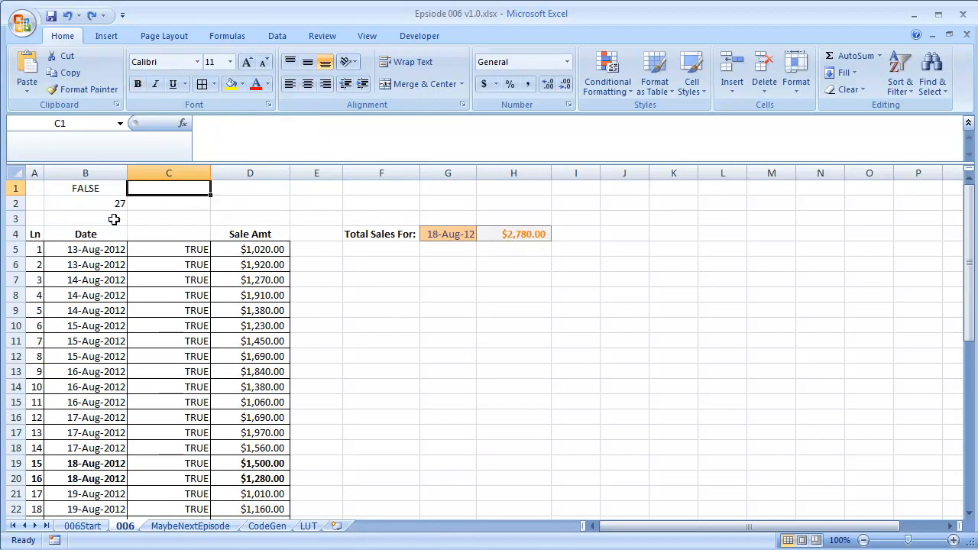
# Prefix the AND formula in C5 with a double minus (--) so it returns 1 or 0
pyautogui.click(181, 248)
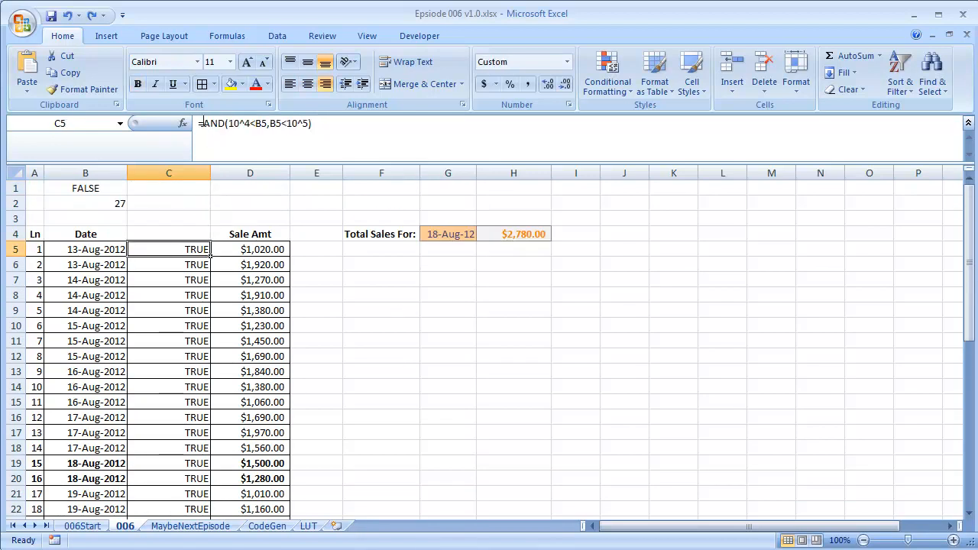
pyautogui.click(246, 125)
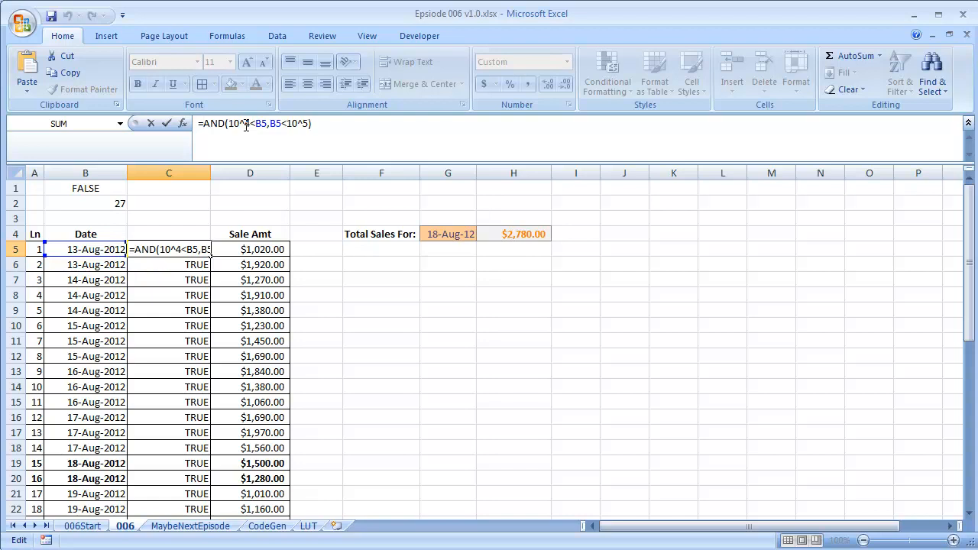
pyautogui.write('--')
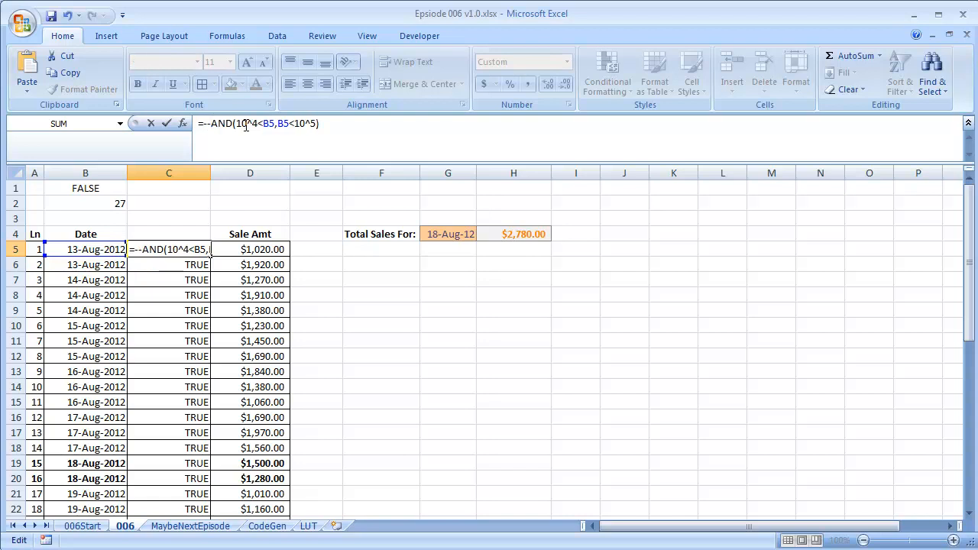
pyautogui.press('Return')
pyautogui.click(196, 249)
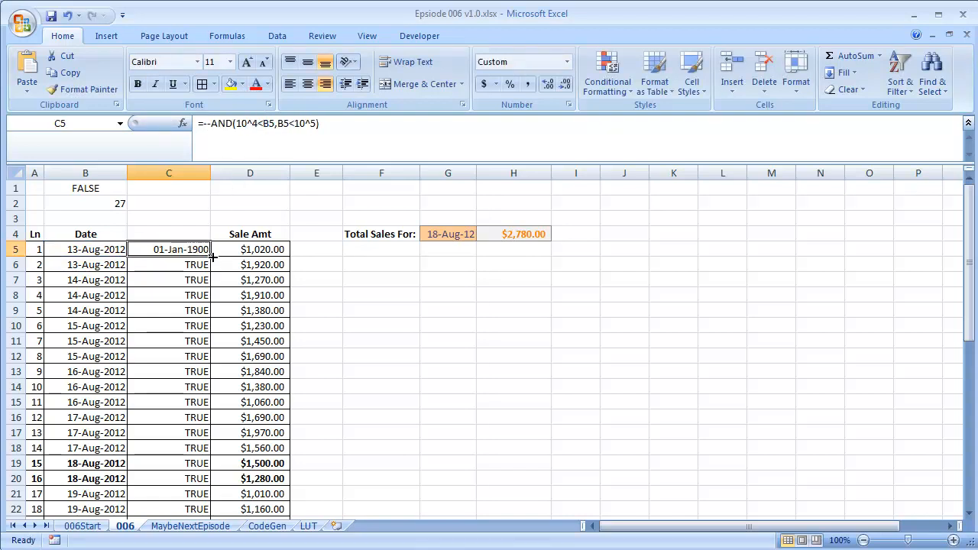
# Fill the revised formula down column C and apply Number format to the results
pyautogui.doubleClick(212, 257)
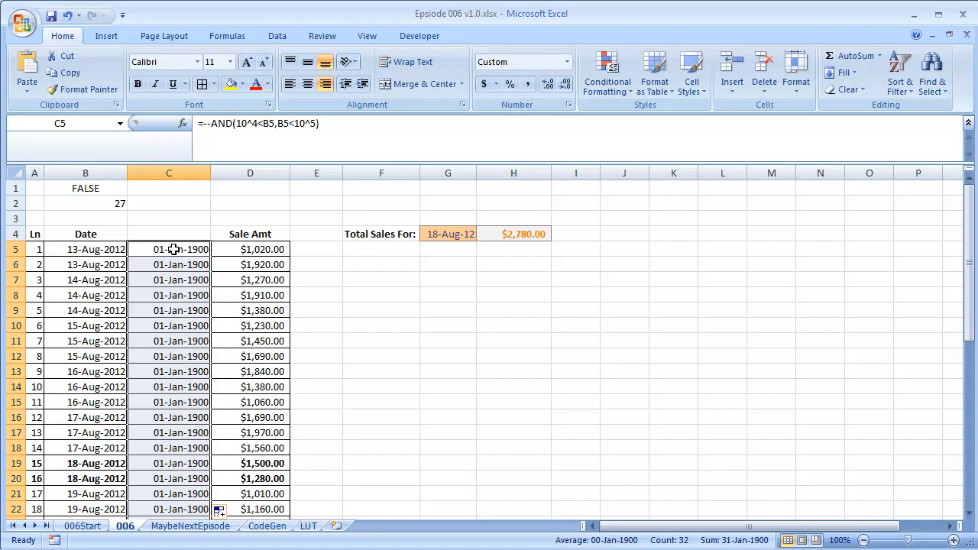
pyautogui.hotkey('ctrl', 'shift', '1')
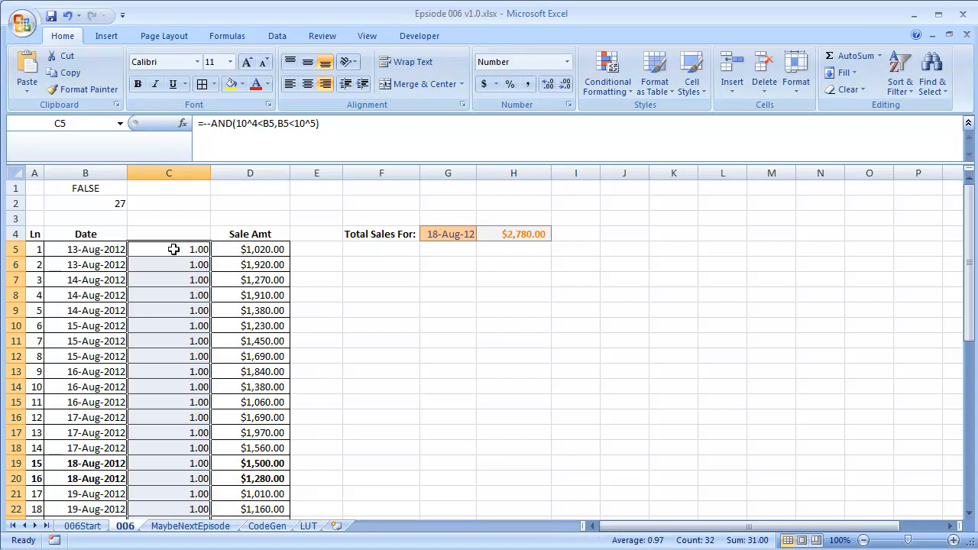
# Narrow column C to fit its numeric results
pyautogui.click(170, 249)
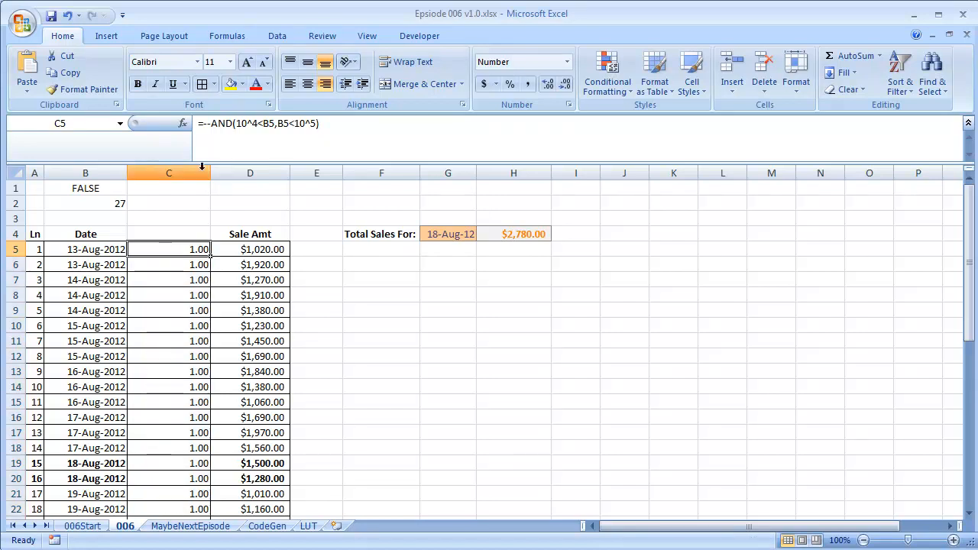
pyautogui.moveTo(210, 173); pyautogui.dragTo(185, 174)
pyautogui.doubleClick(185, 173)
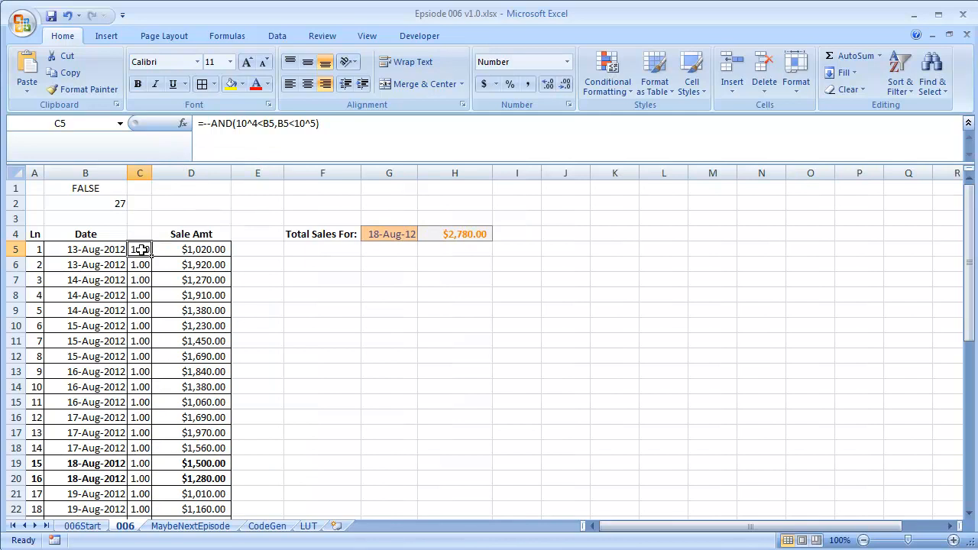
# Apply a three-circle traffic-light icon set as conditional formatting to the check results in C5:C36
pyautogui.hotkey('ctrl', 'shift', 'Down')
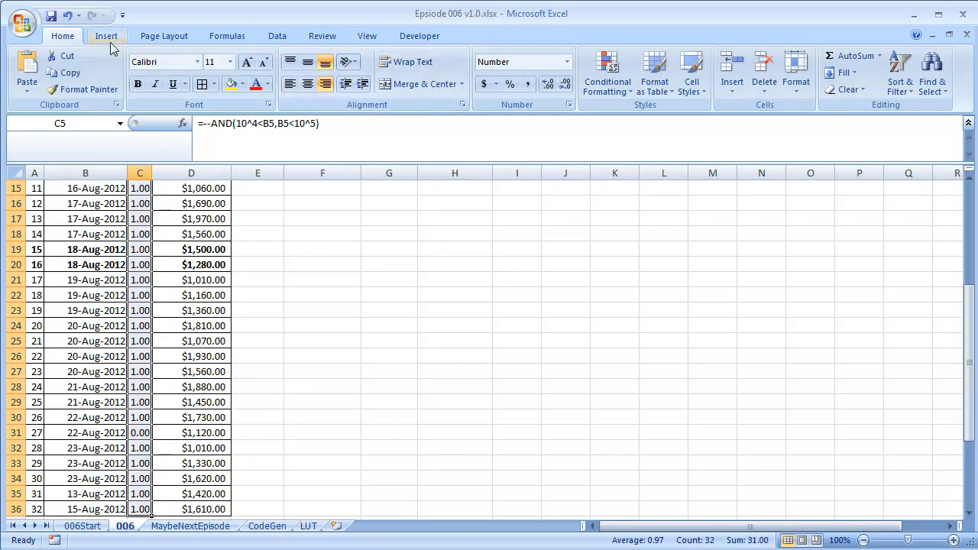
pyautogui.click(632, 92)
pyautogui.moveTo(668, 253)
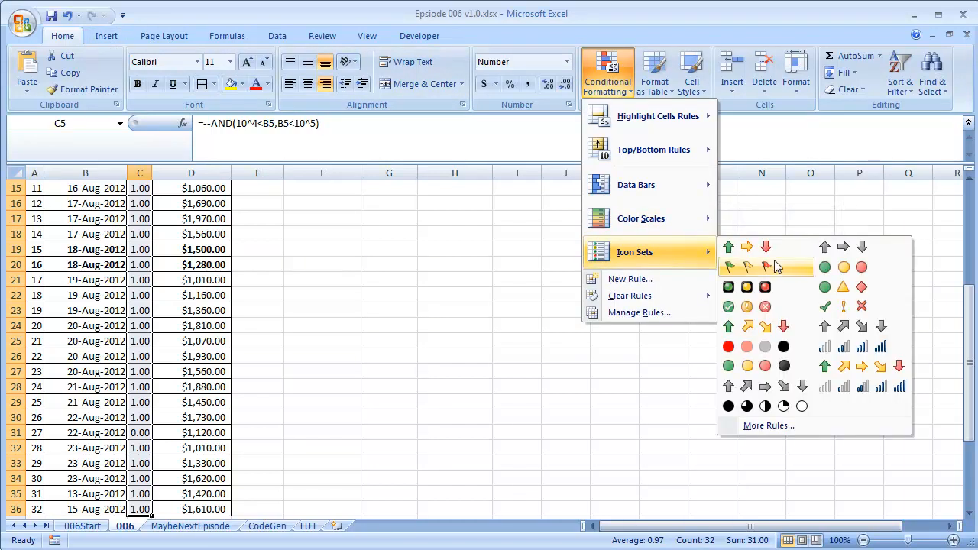
pyautogui.click(825, 274)
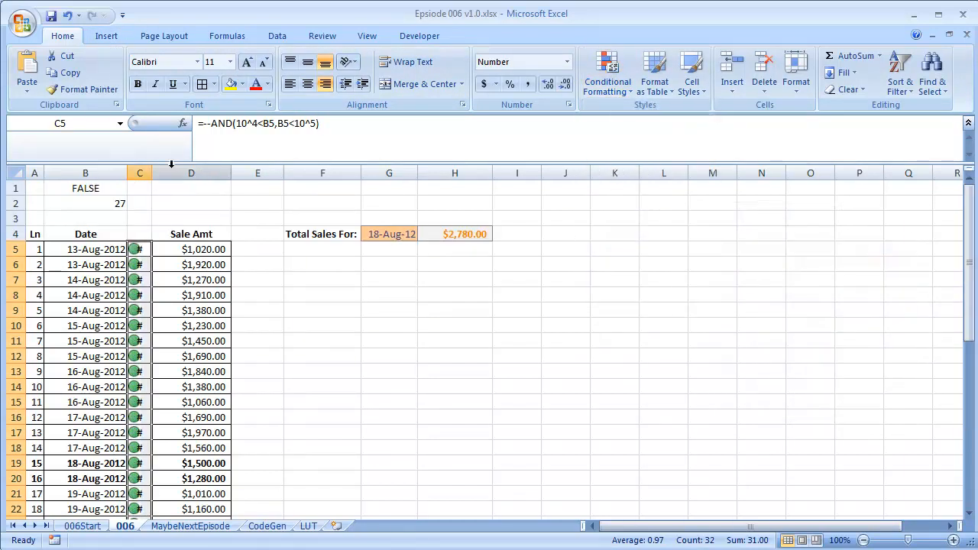
# Widen column C to fit both the icons and the 1/0 values
pyautogui.doubleClick(152, 173)
pyautogui.scroll(-6, 181, 239)
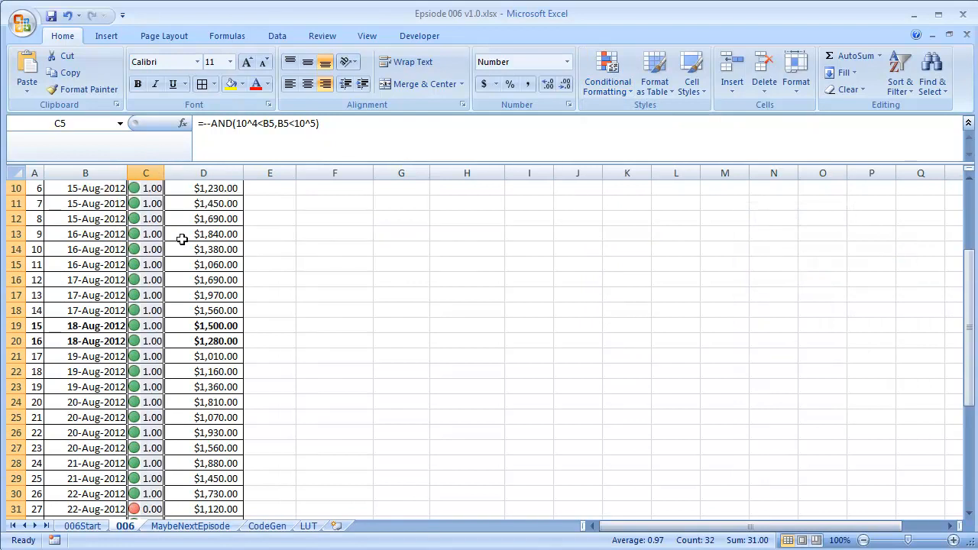
pyautogui.scroll(6, 182, 239)
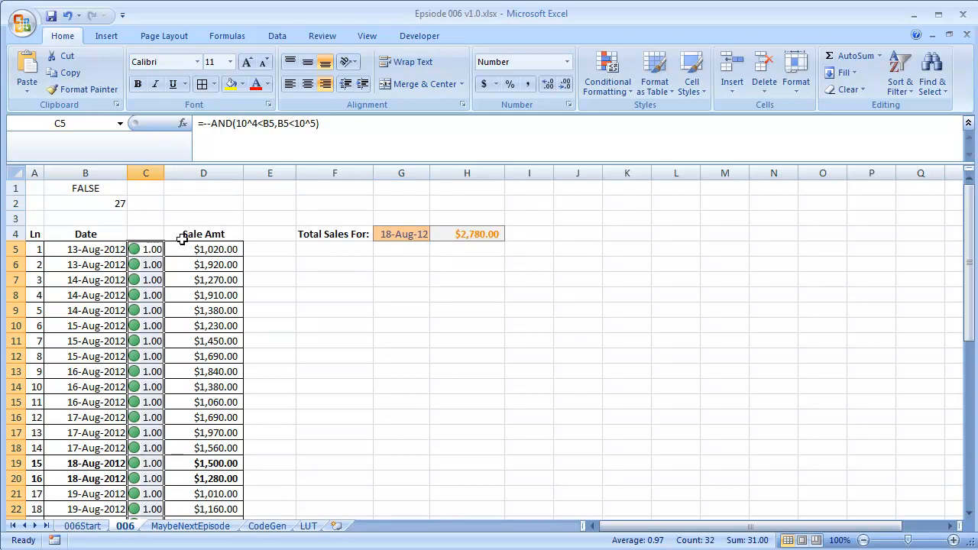
pyautogui.click(153, 266)
pyautogui.scroll(-8, 182, 239)
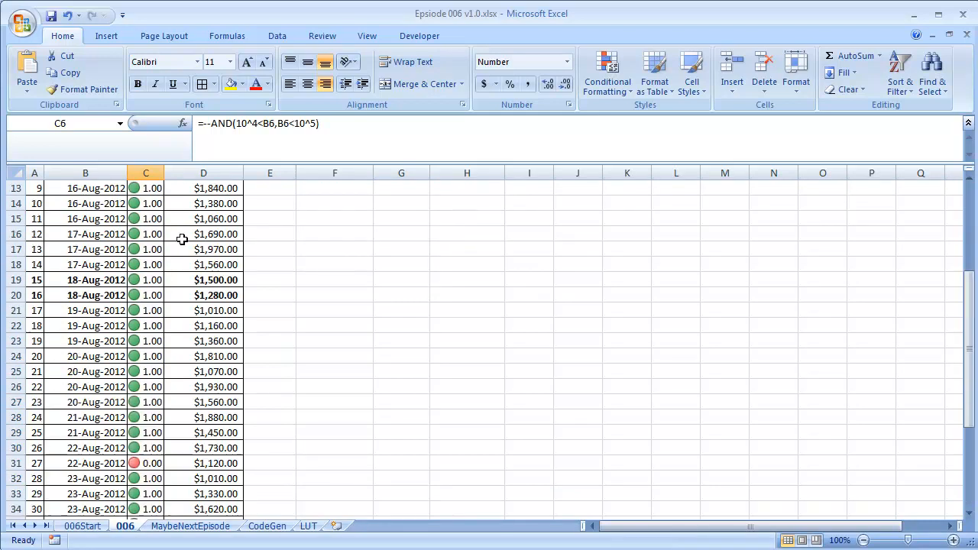
pyautogui.scroll(8, 182, 239)
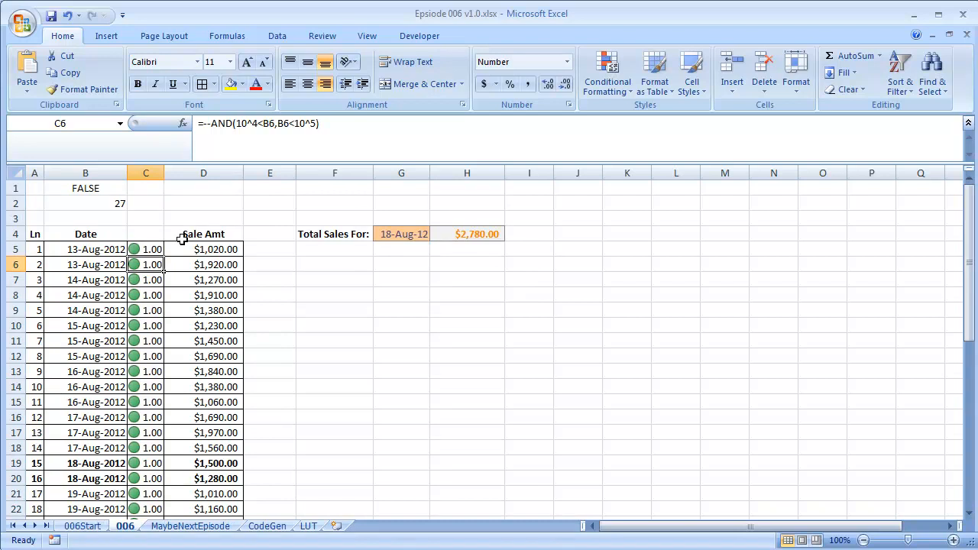
# Give the dates in B5:B36 the custom format dd-mmm-yyyy;;;[Red]"TEXT"@ so text entries show in red with a TEXT label
pyautogui.click(107, 249)
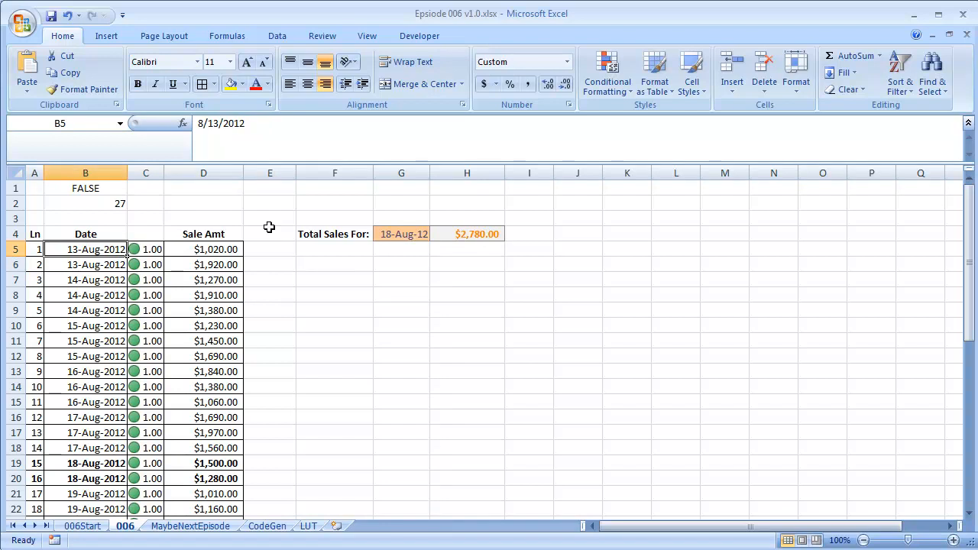
pyautogui.hotkey('ctrl', 'shift', 'Down')
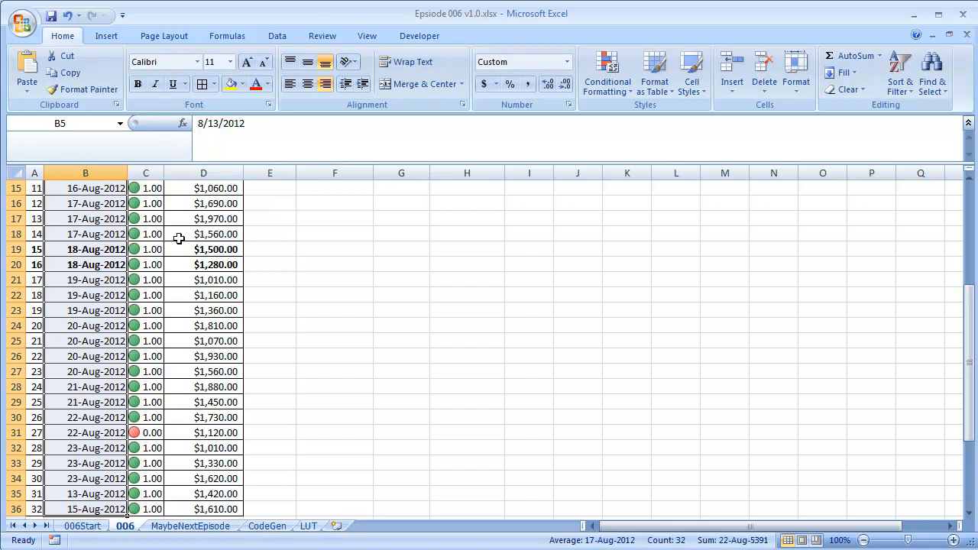
pyautogui.scroll(5, 137, 239)
pyautogui.click(86, 274)
pyautogui.click(86, 252)
pyautogui.hotkey('ctrl', 'shift', 'Down')
pyautogui.scroll(5, 86, 252)
pyautogui.hotkey('ctrl', '1')
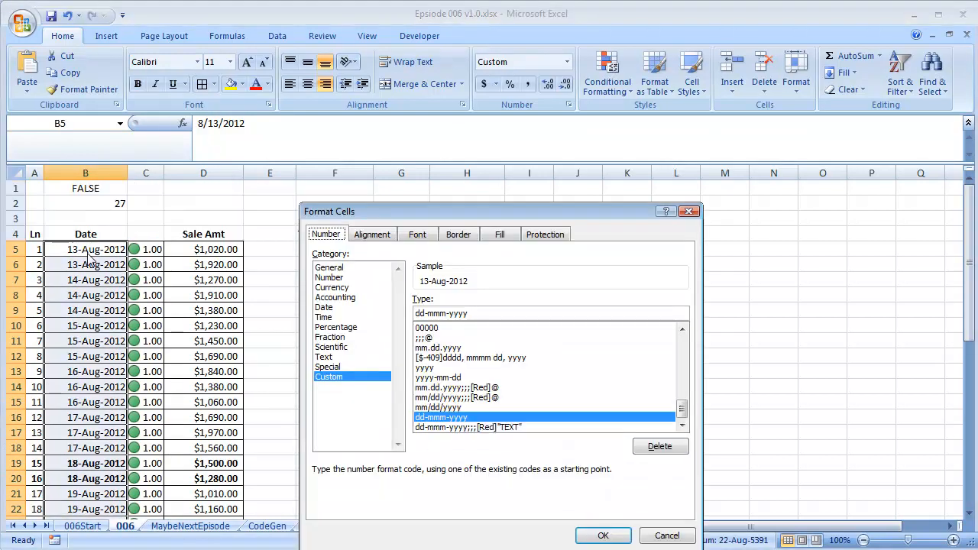
pyautogui.click(488, 314)
pyautogui.write(';;;')
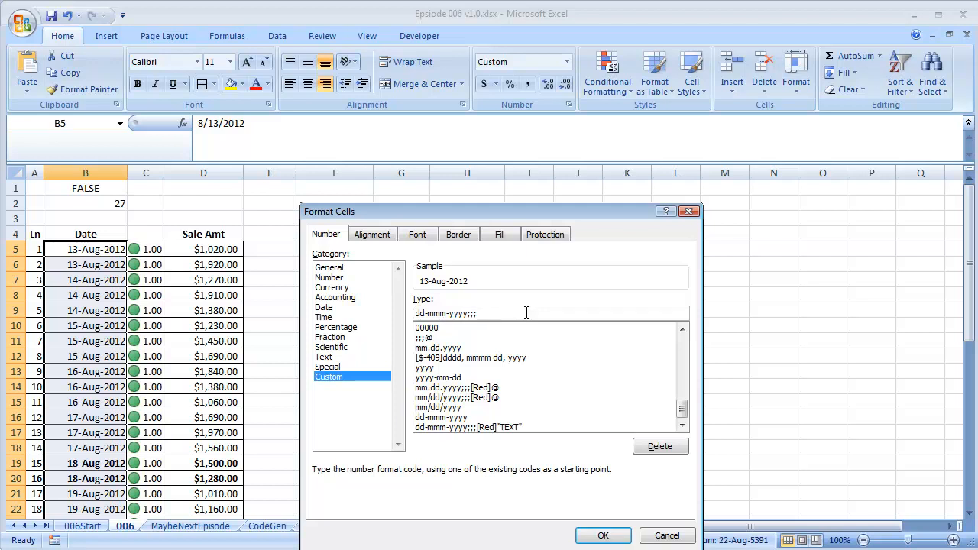
pyautogui.write('[RED]"TEXT"')
pyautogui.click(501, 314)
pyautogui.click(472, 313)
pyautogui.moveTo(470, 313); pyautogui.dragTo(479, 313)
pyautogui.press('Delete')
pyautogui.write('@')
pyautogui.click(604, 538)
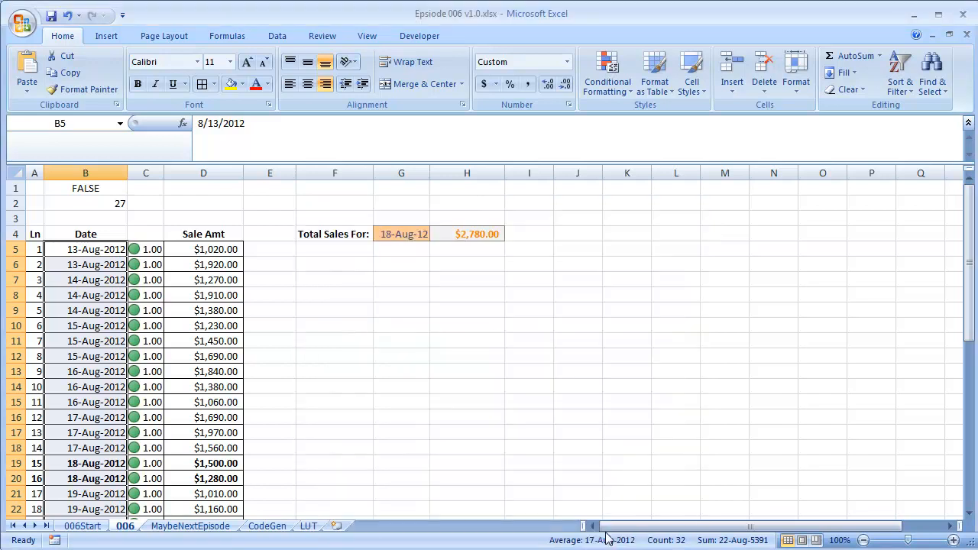
# Autofit column B to its widened date display
pyautogui.doubleClick(128, 173)
pyautogui.scroll(-2, 180, 221)
pyautogui.scroll(-4, 180, 222)
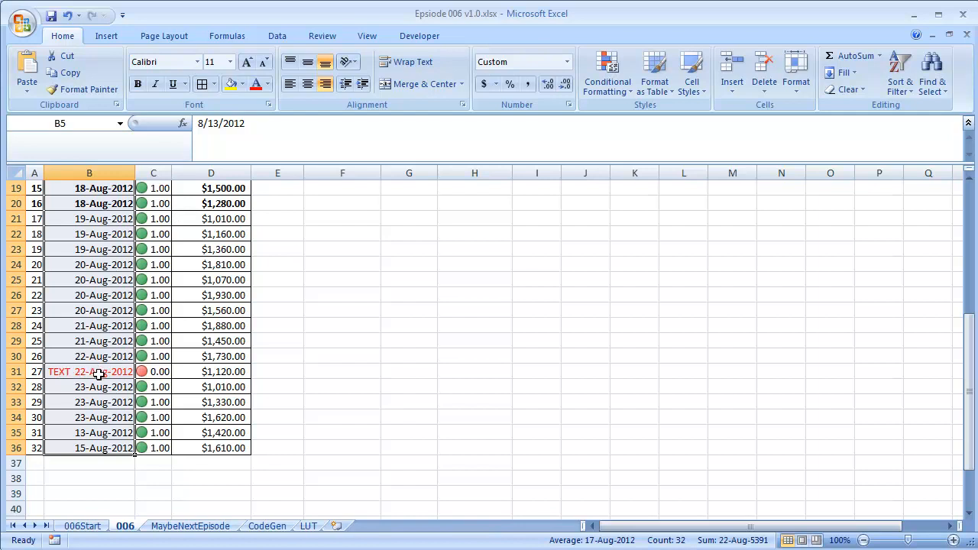
# Fix the text entry in B31 by editing the cell and deleting its stray leading character so it becomes a date
pyautogui.click(68, 373)
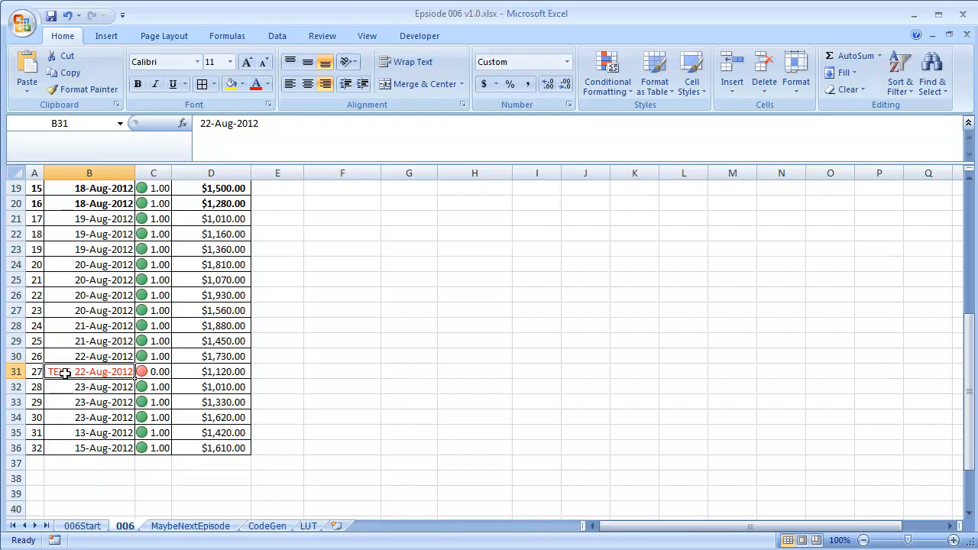
pyautogui.doubleClick(68, 372)
pyautogui.press('Delete')
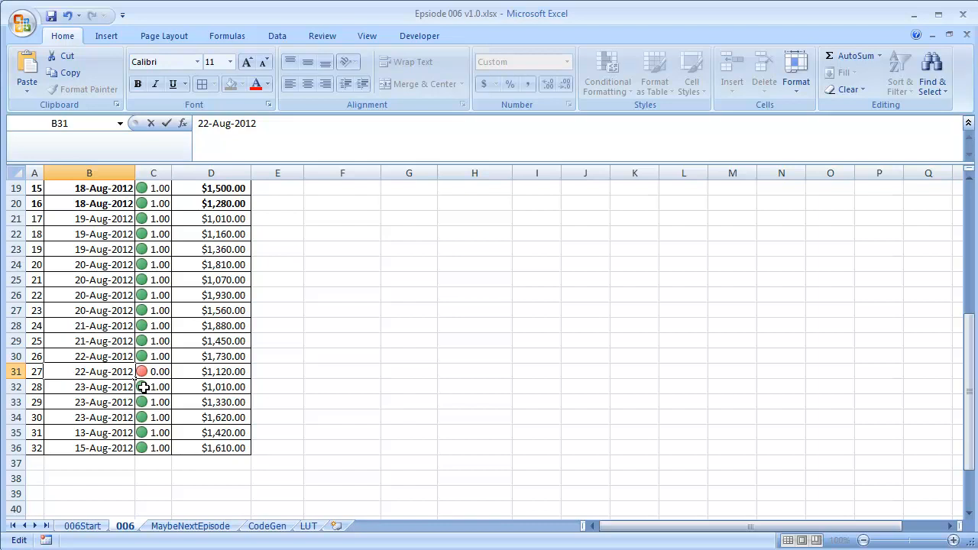
pyautogui.press('Return')
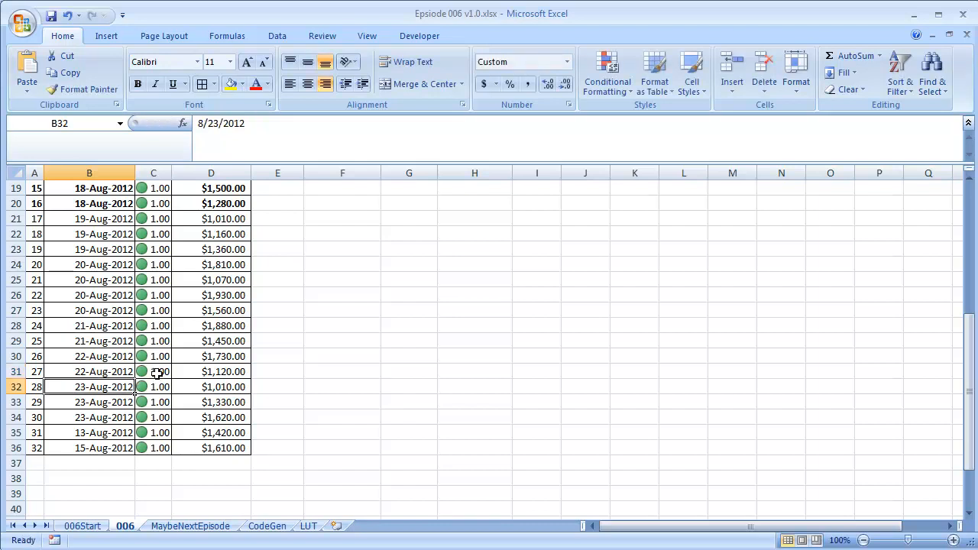
# Review the MATCH check in B2 and the SUMIF total in H4
pyautogui.scroll(6, 156, 373)
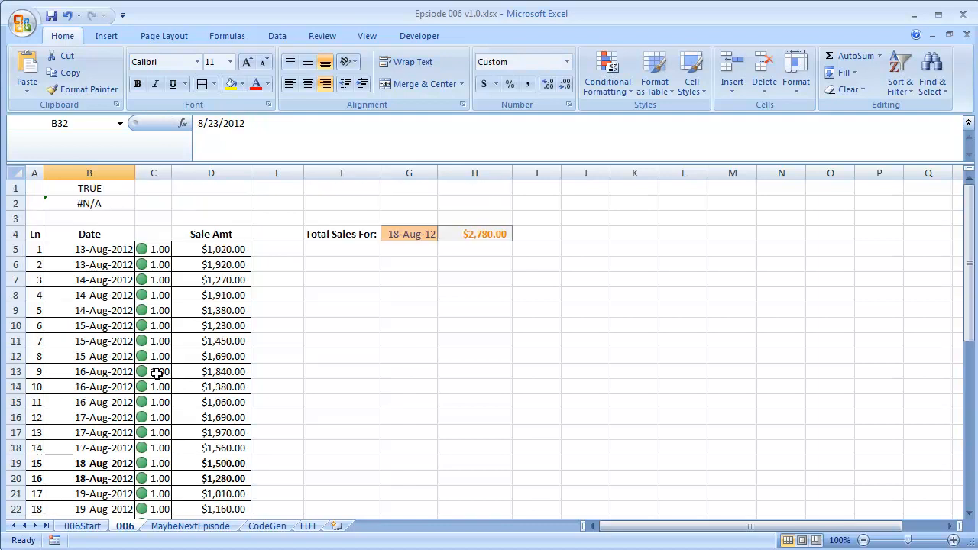
pyautogui.click(112, 202)
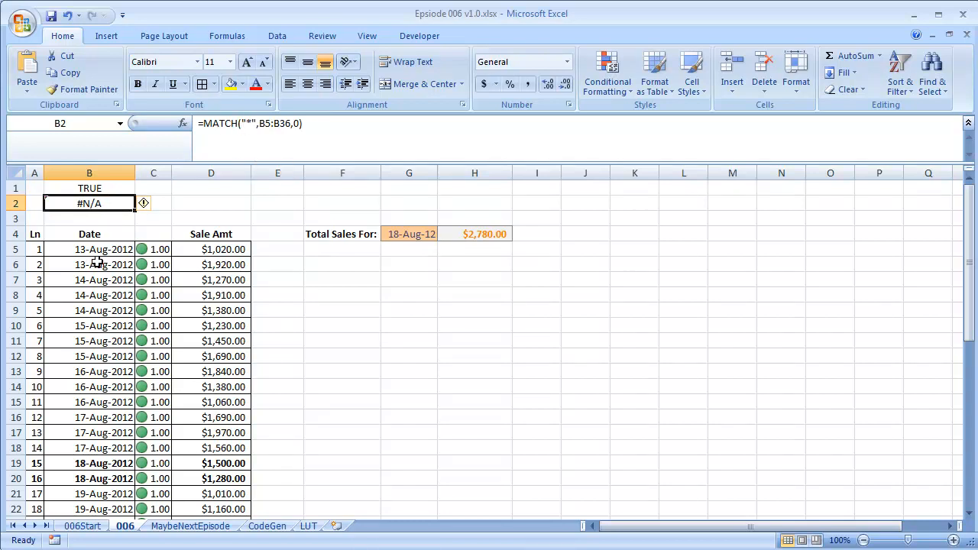
pyautogui.scroll(-4, 98, 263)
pyautogui.scroll(4, 184, 253)
pyautogui.click(483, 233)
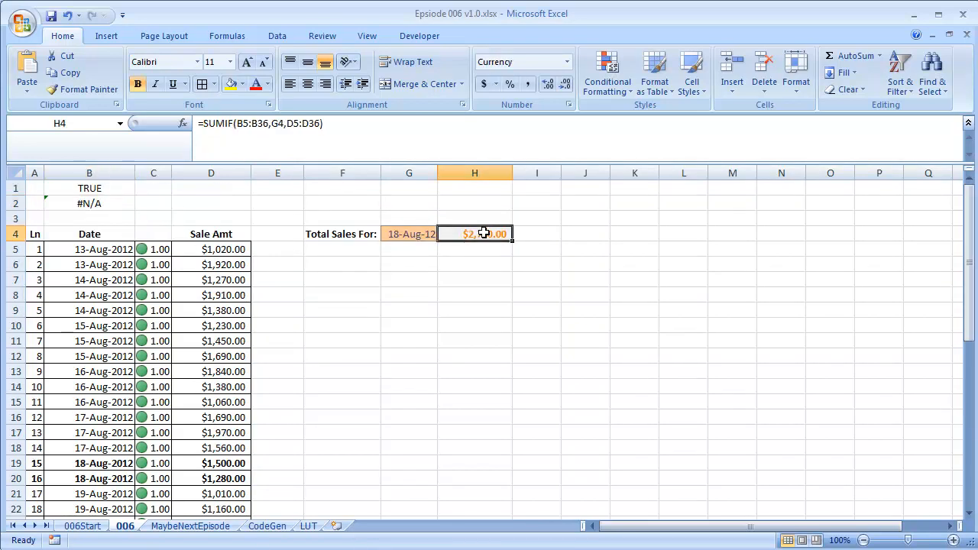